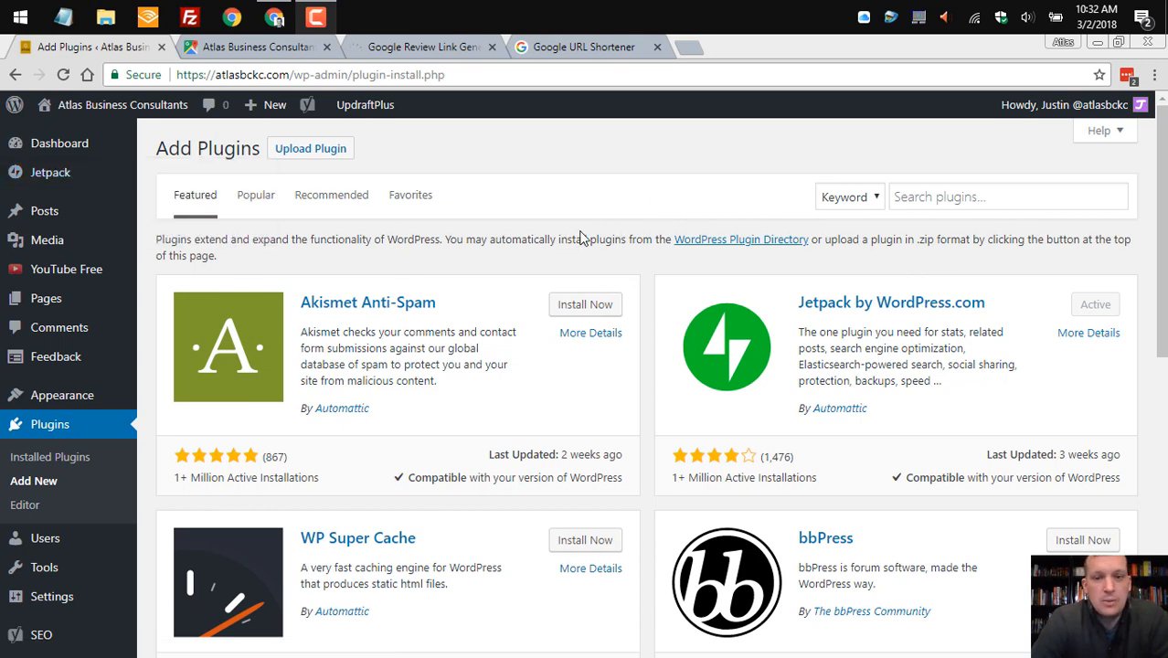
Search the WordPress plugin directory for "pretty link" and look over the matching plugins
click(964, 197)
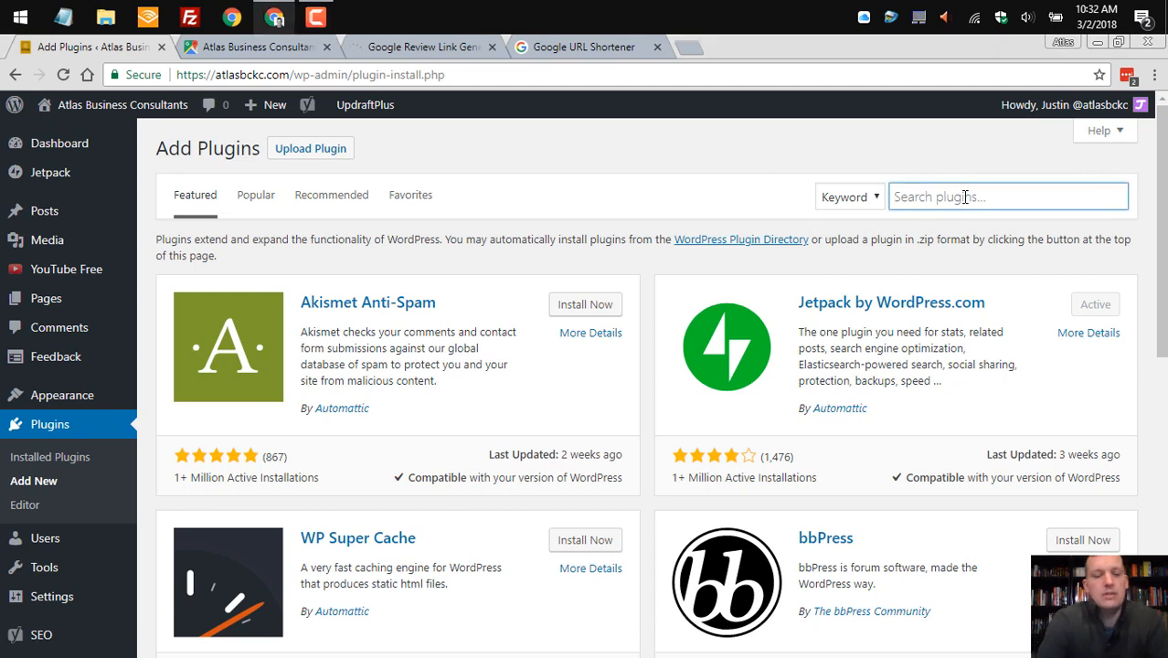
text(pretty link)
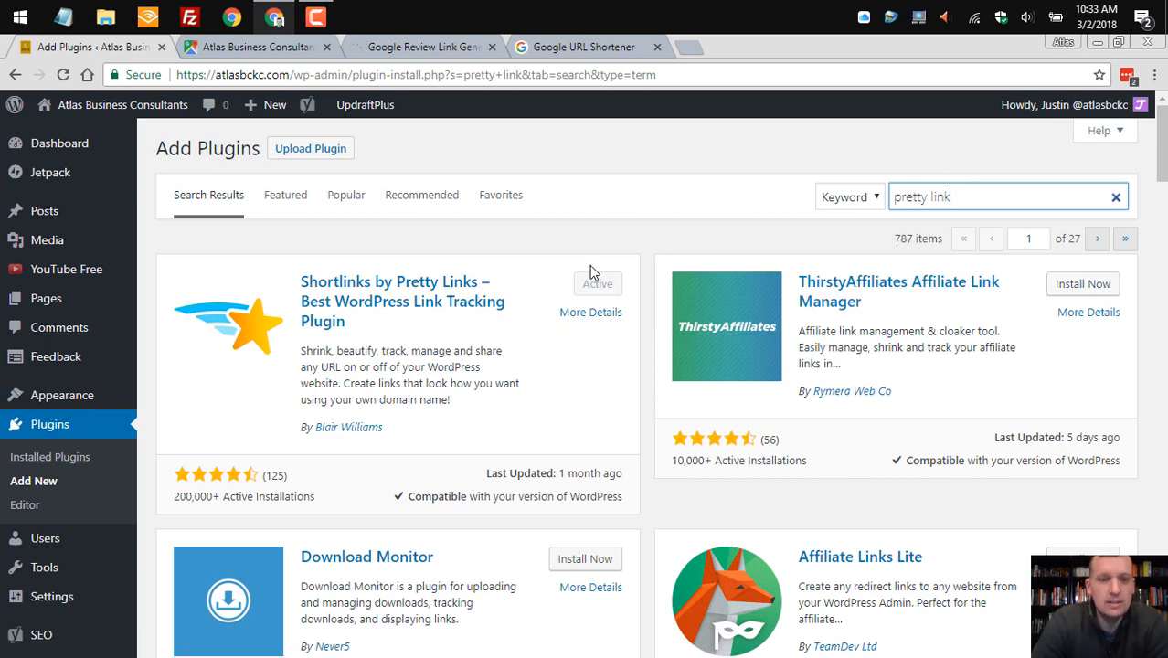
scroll(9, 596, down, 2)
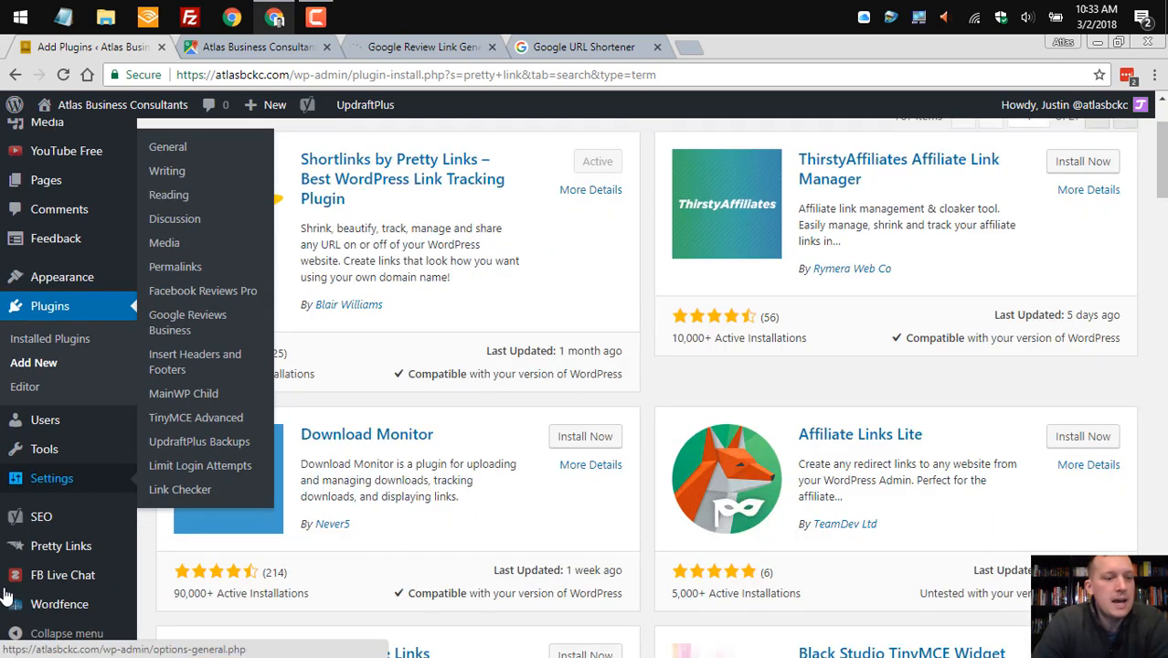
Open the form for adding a new link in the Pretty Links plugin
scroll(5, 596, down, 2)
mouse_move(69, 551)
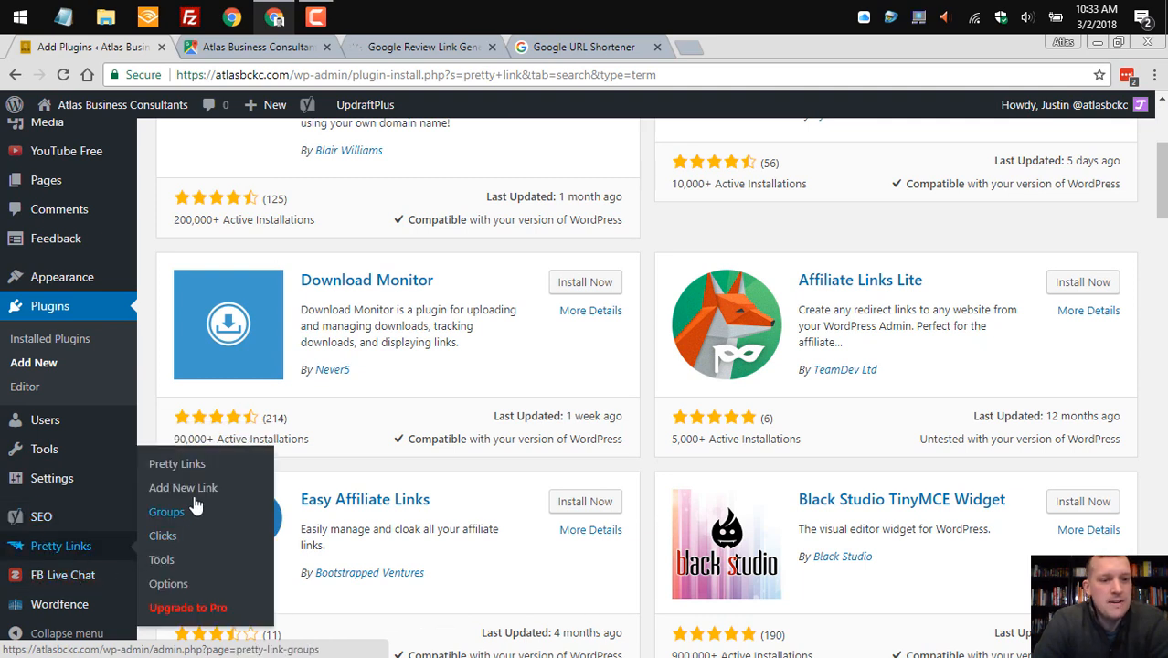
click(193, 464)
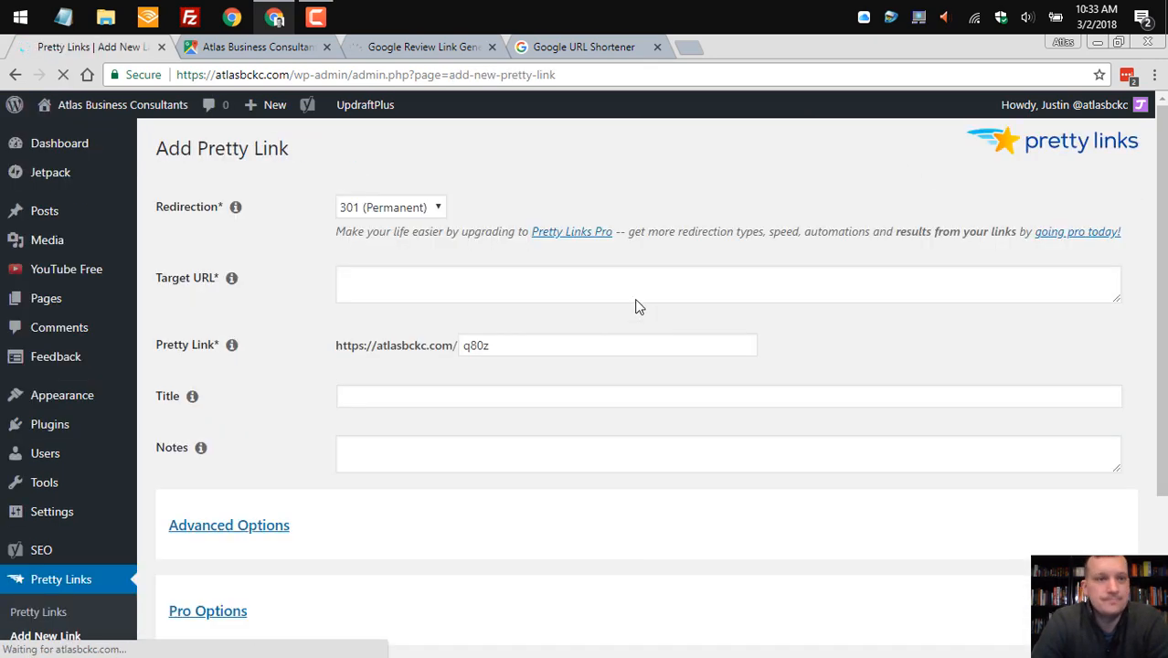
Switch to the browser tab with the business's review dialog and load maps.google.com there instead
click(249, 47)
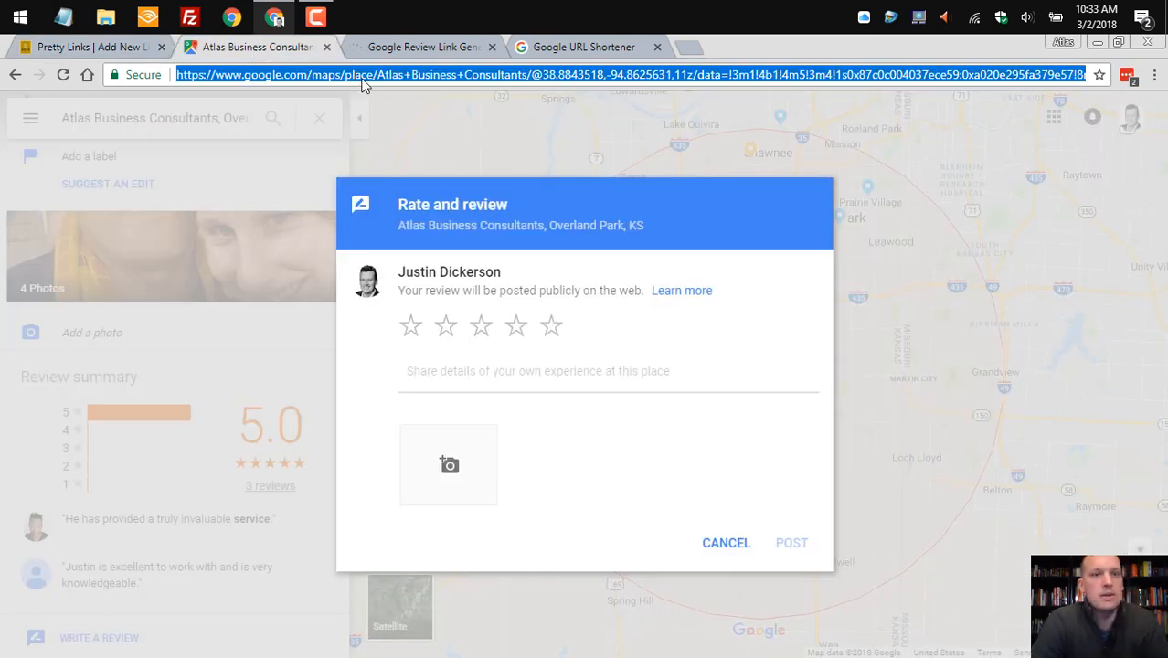
click(311, 78)
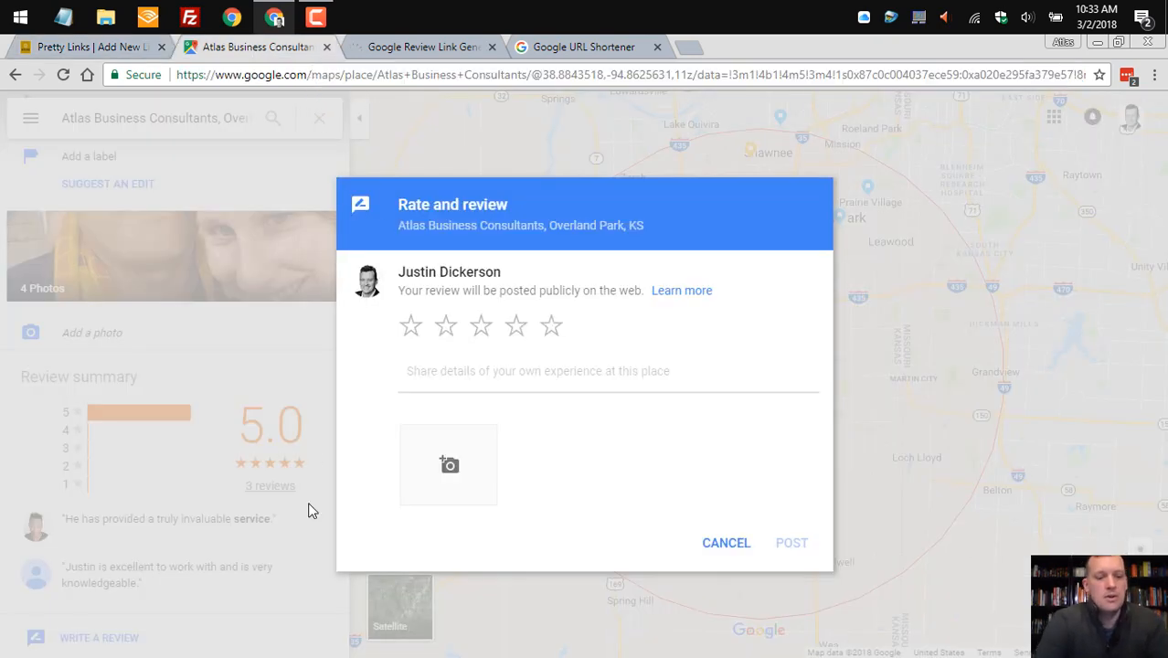
text(map)
key(ctrl+a)
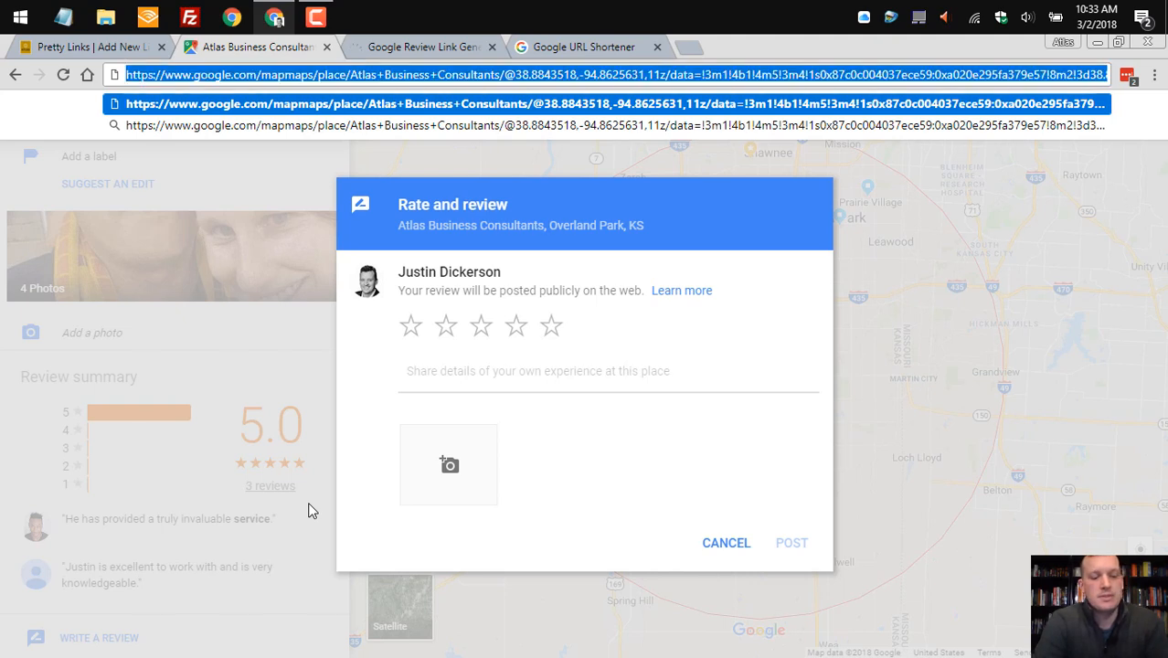
text(maps.google.com)
key(Return)
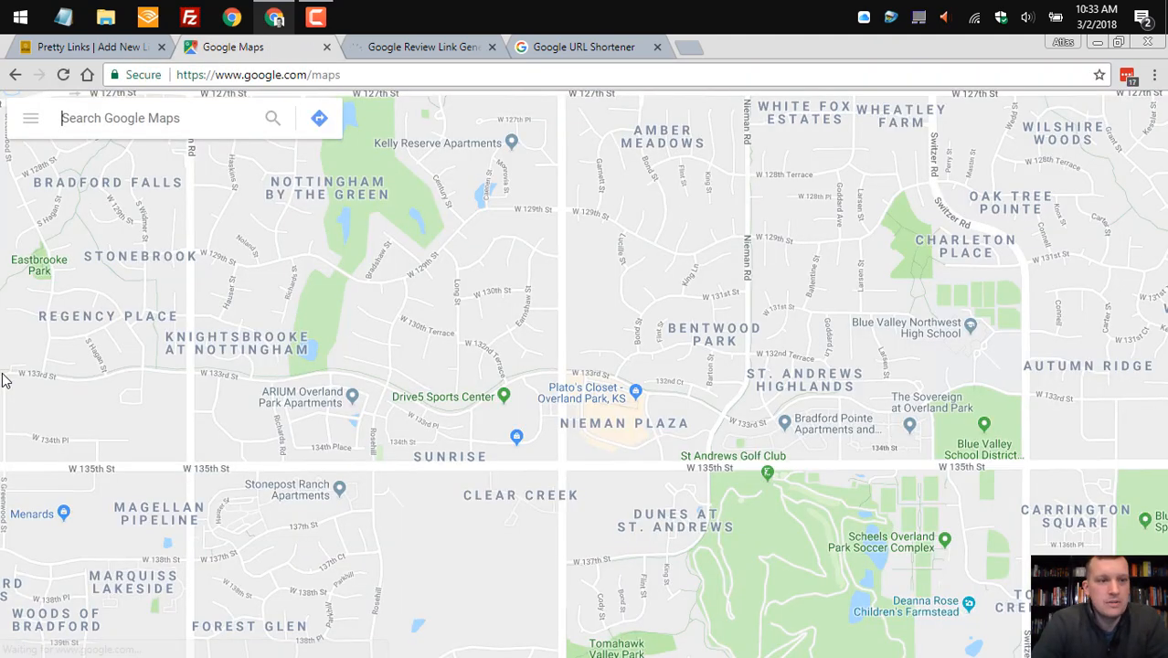
Search Google Maps for Atlas Business Consultants in Overland Park, KS and open its listing
click(109, 123)
text(atla)
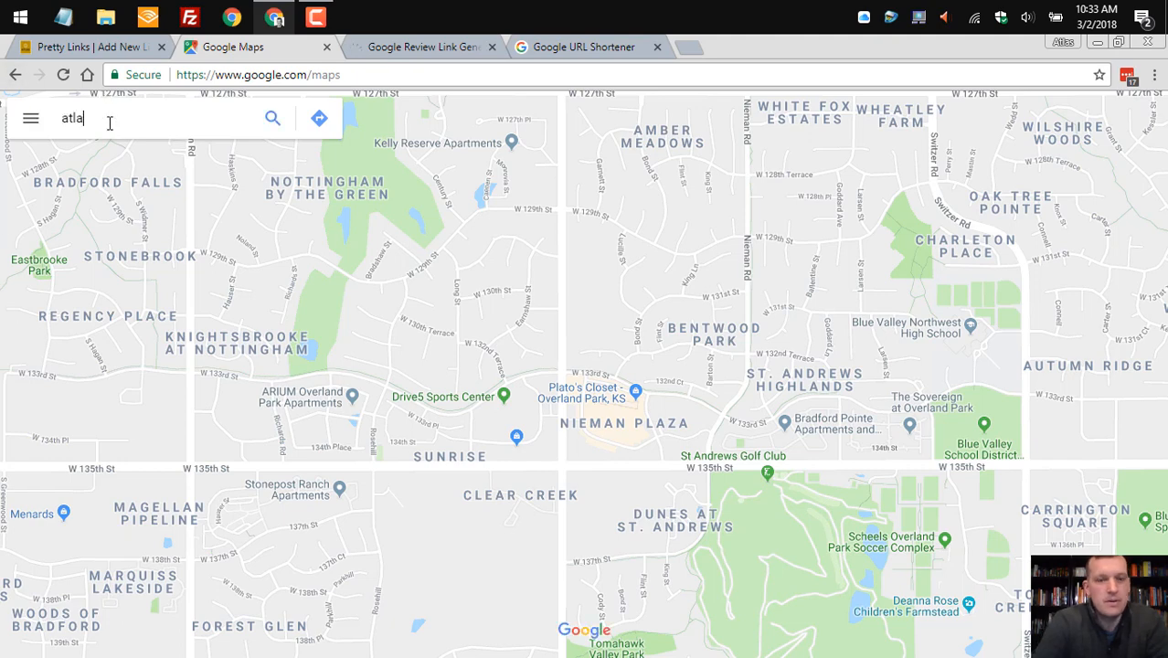
text(s business con)
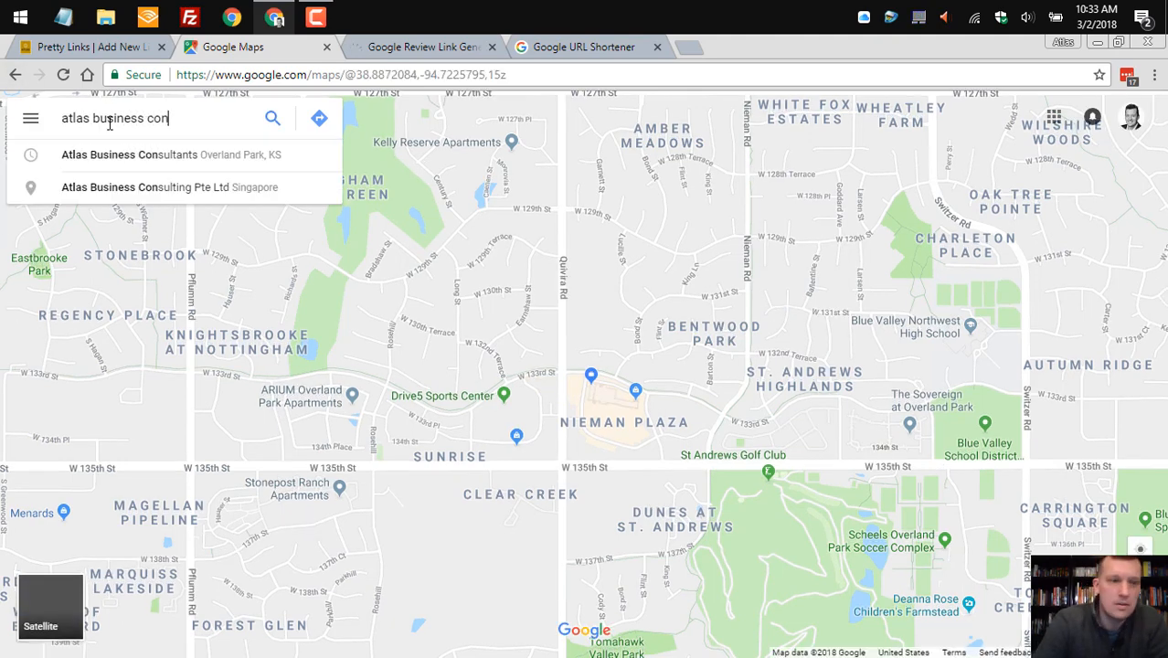
key(Down)
key(Return)
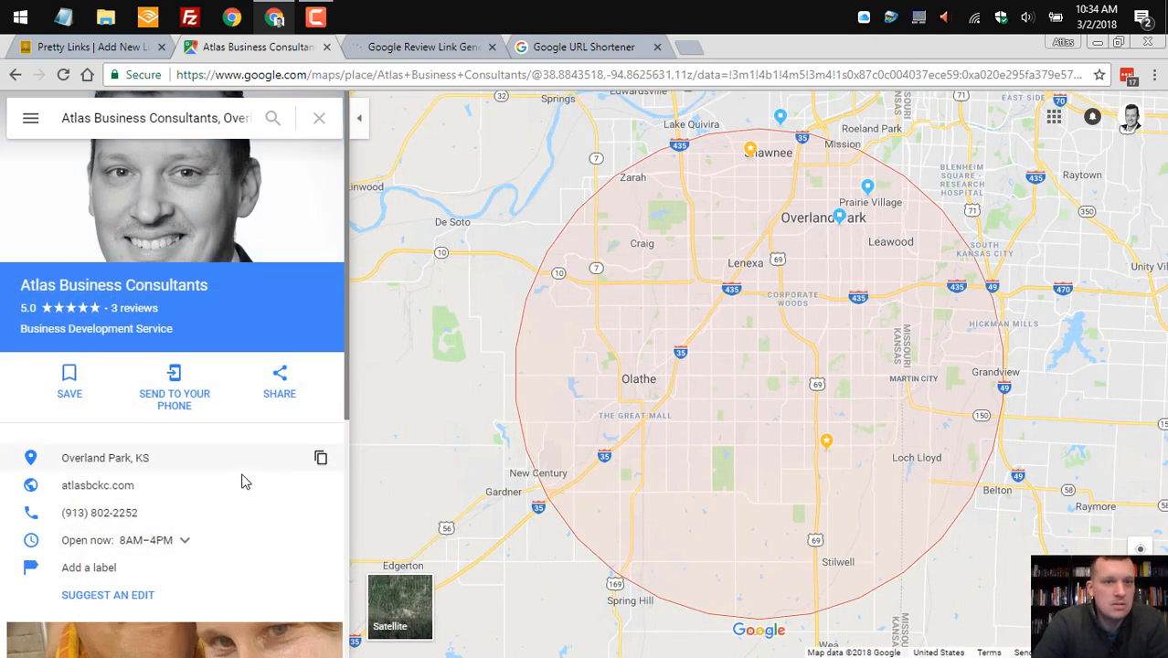
Copy the Google Maps listing's web address and paste it as the Target URL of the new pretty link
scroll(243, 482, down, 4)
click(443, 77)
key(ctrl+c)
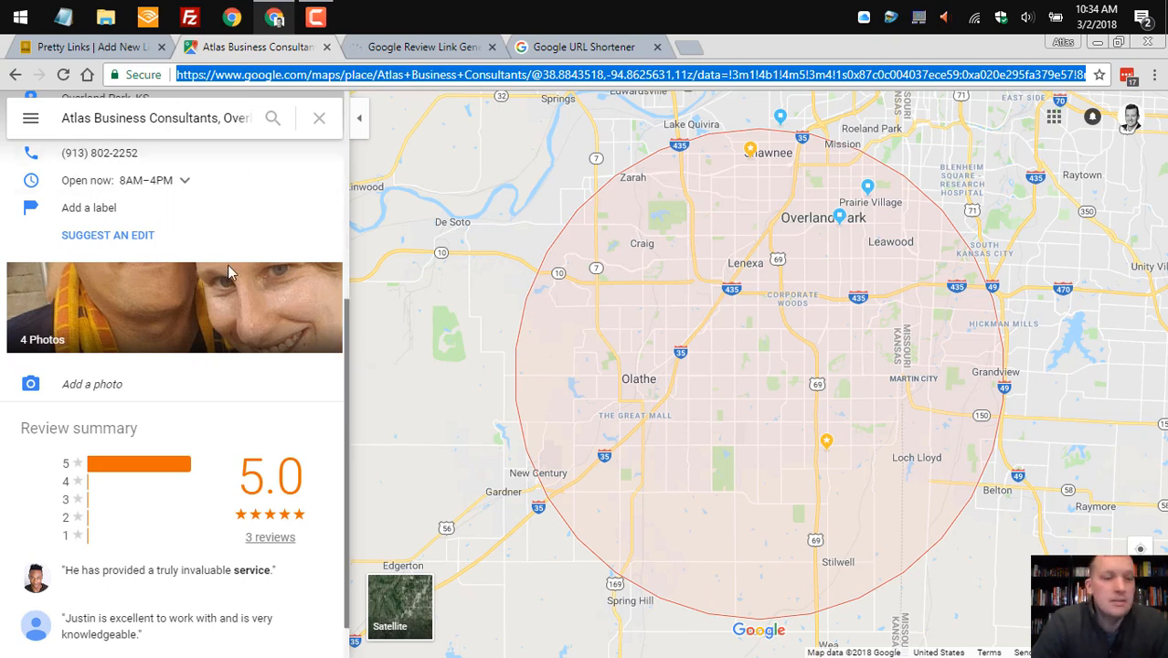
click(108, 51)
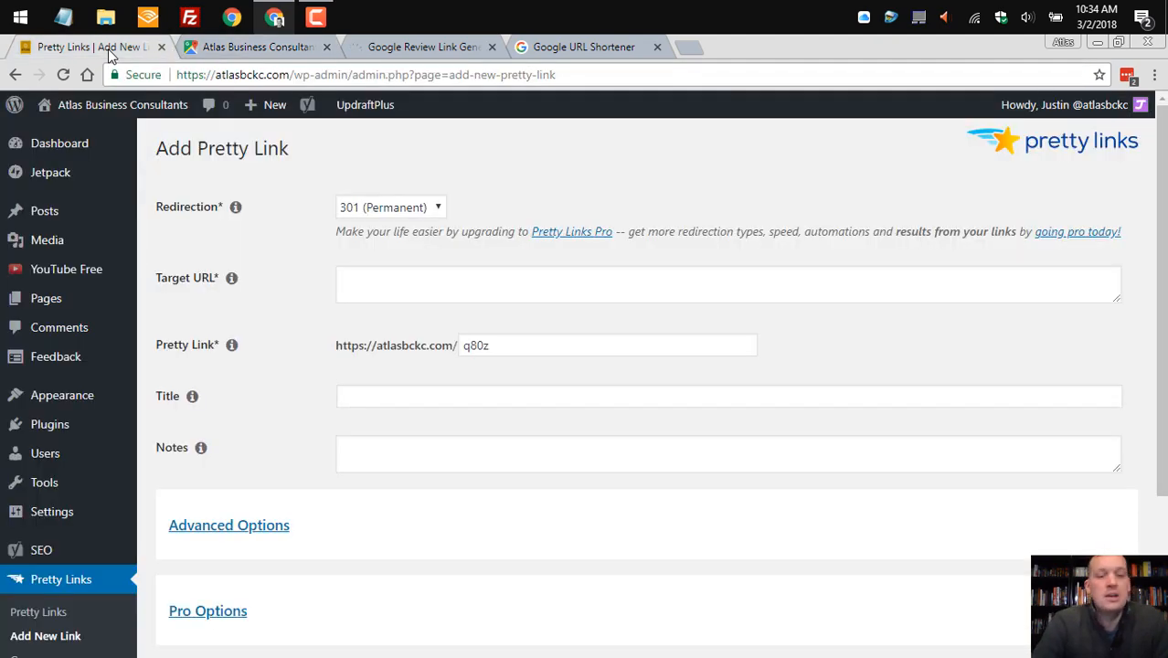
click(436, 277)
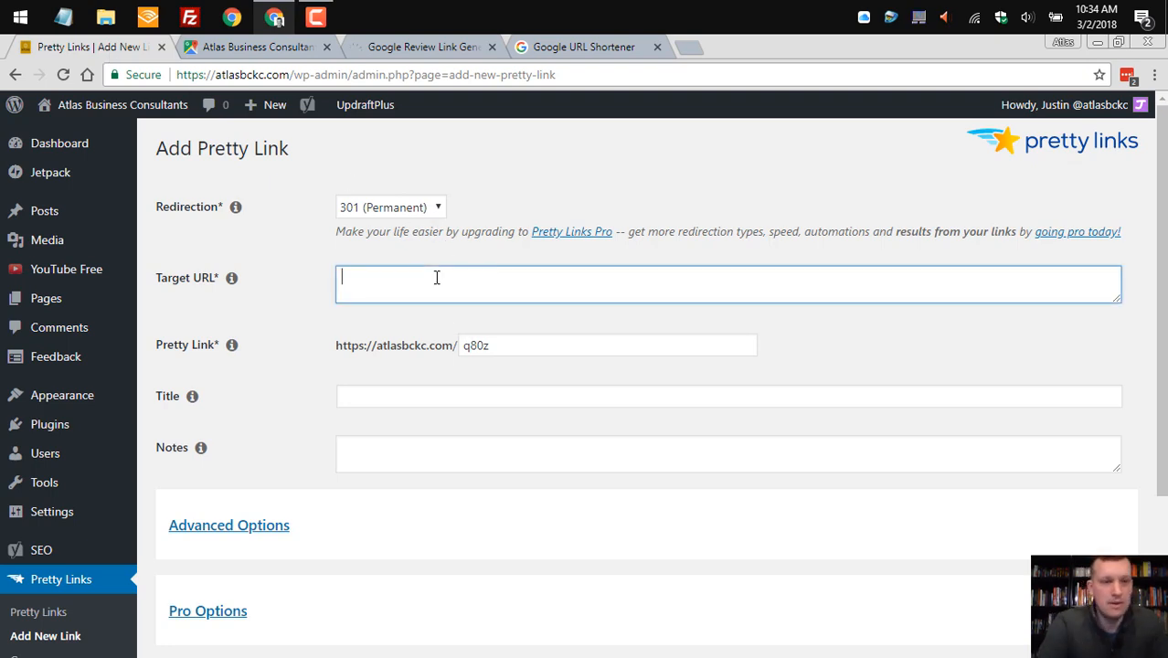
key(ctrl+v)
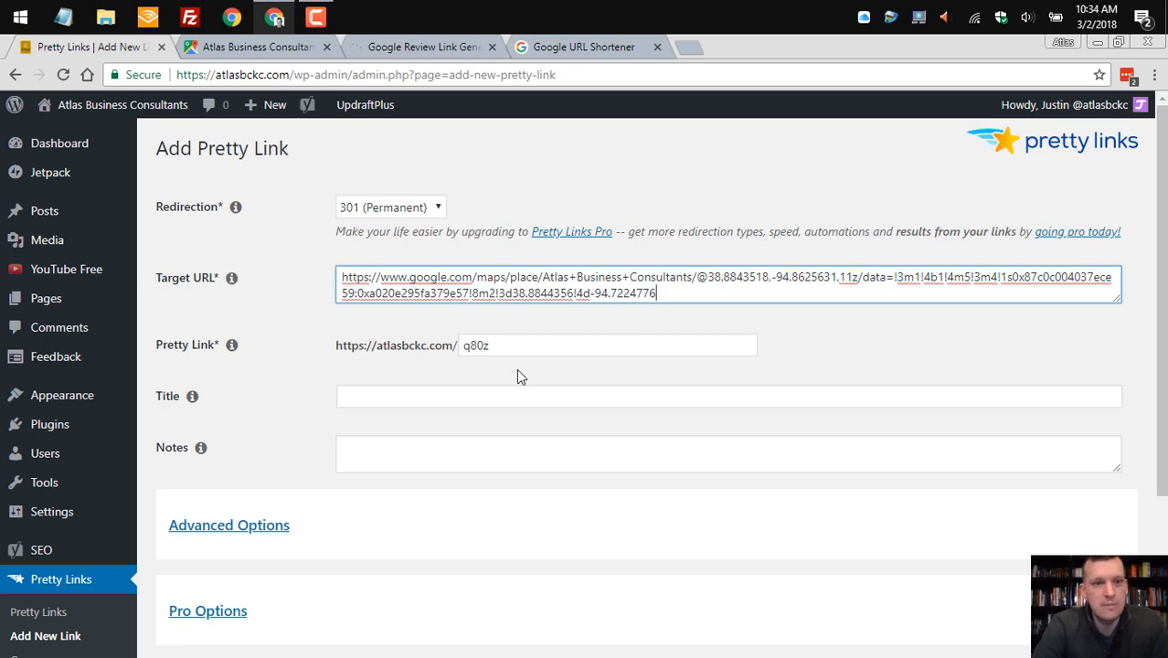
Replace the generated slug of the pretty link with "Greview"
click(527, 345)
drag(528, 346, 358, 323)
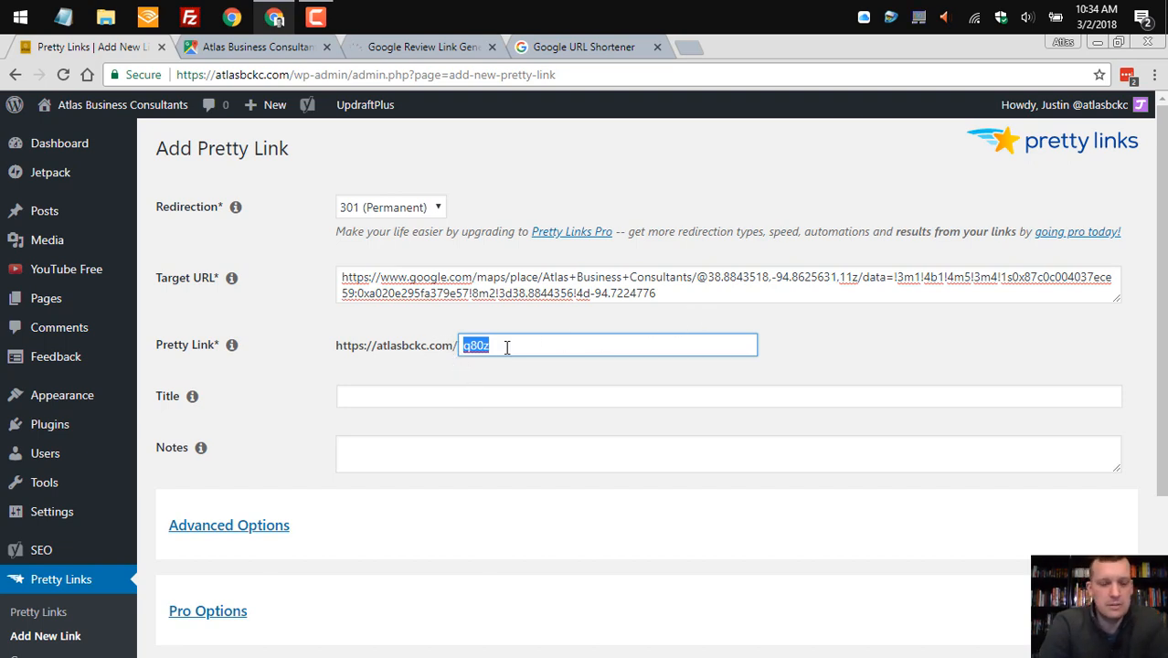
text(Greview)
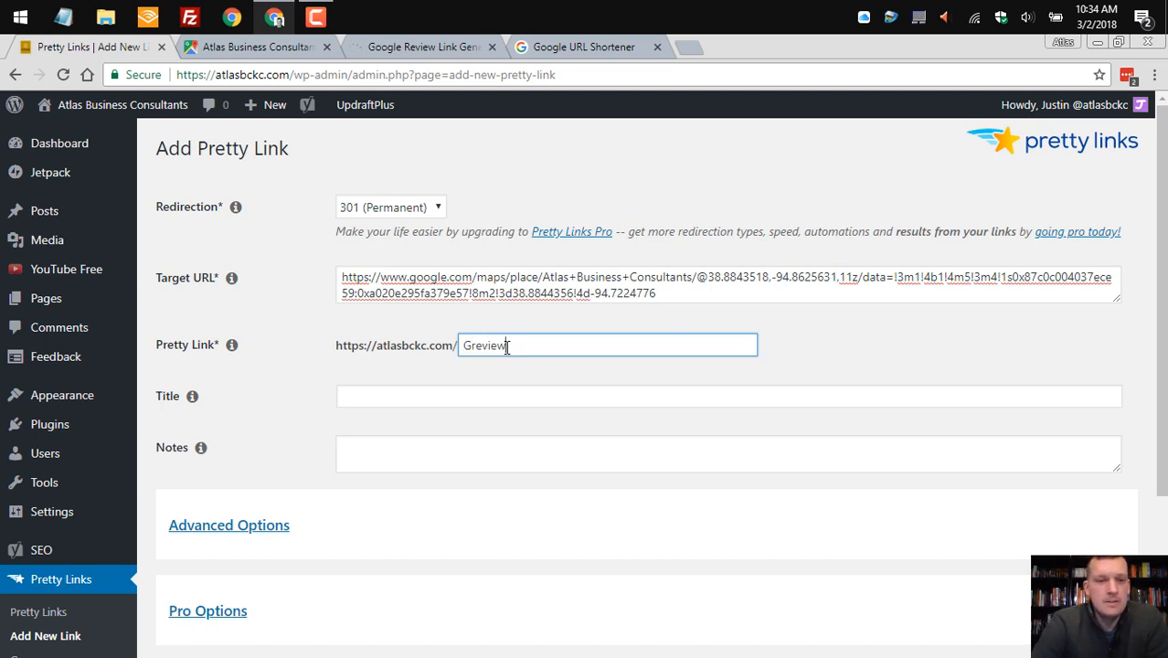
Title the link "Google Review Link" and create it
click(412, 398)
text(Gog)
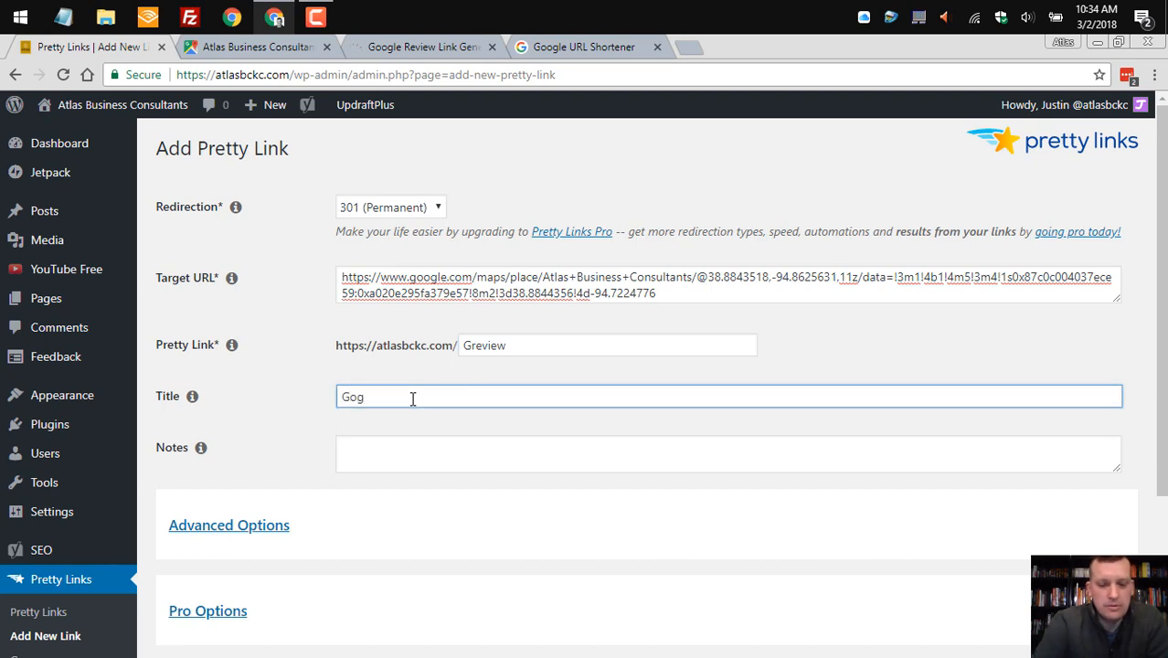
key(BackSpace)
key(Down)
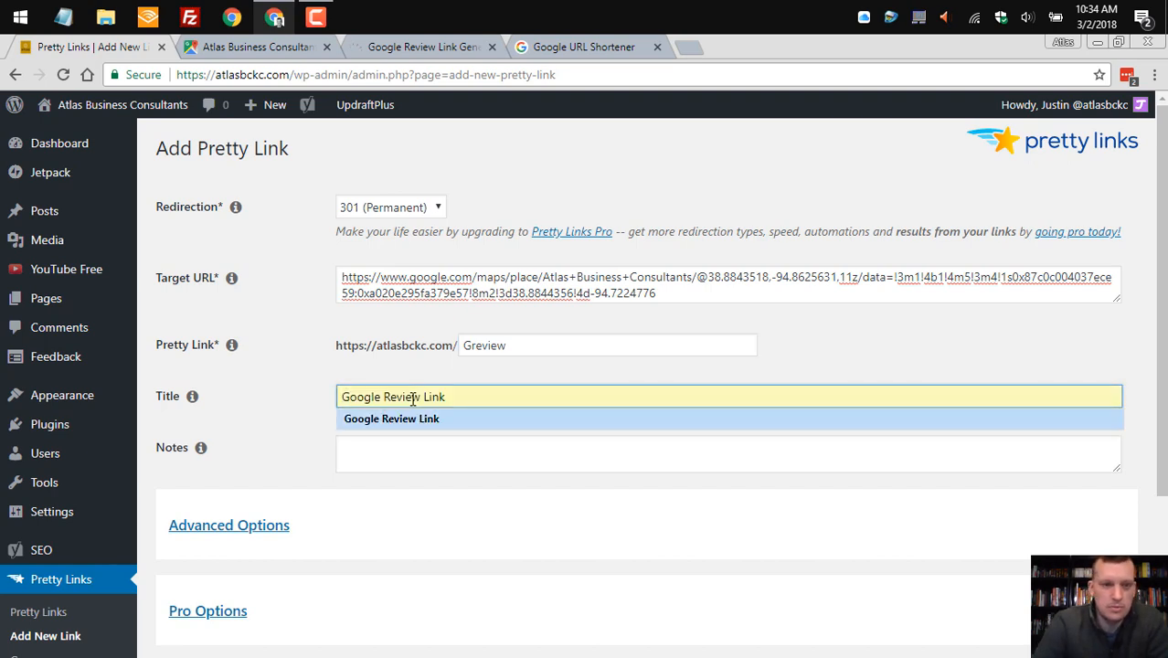
key(Tab)
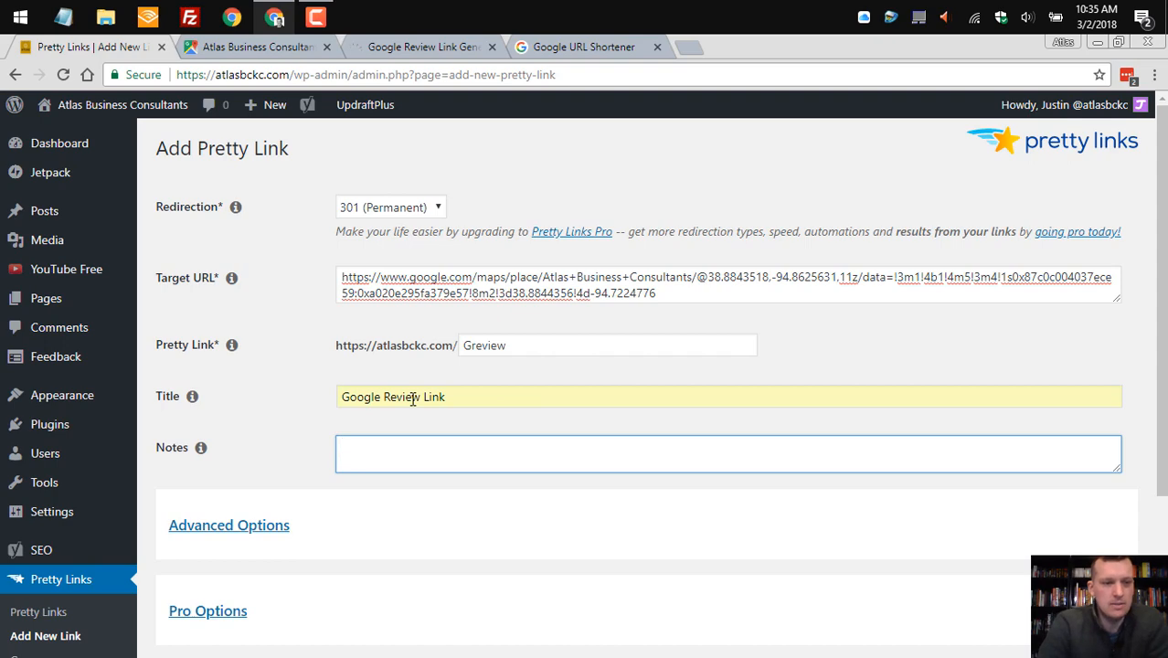
scroll(412, 399, down, 3)
click(182, 472)
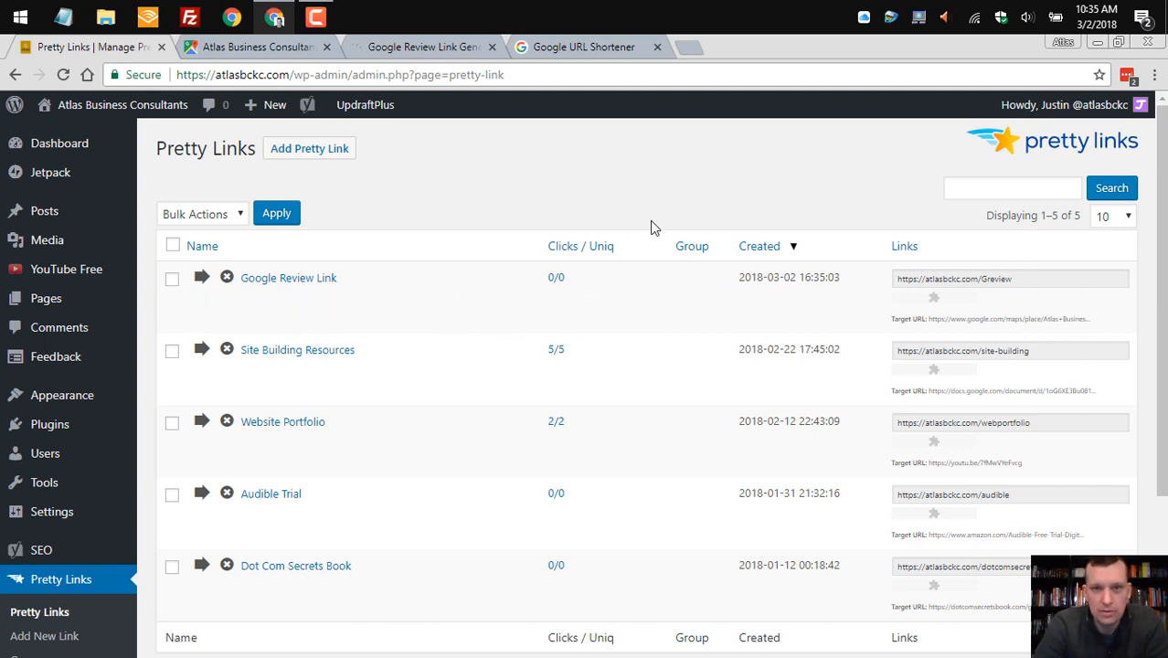
drag(593, 357, 626, 253)
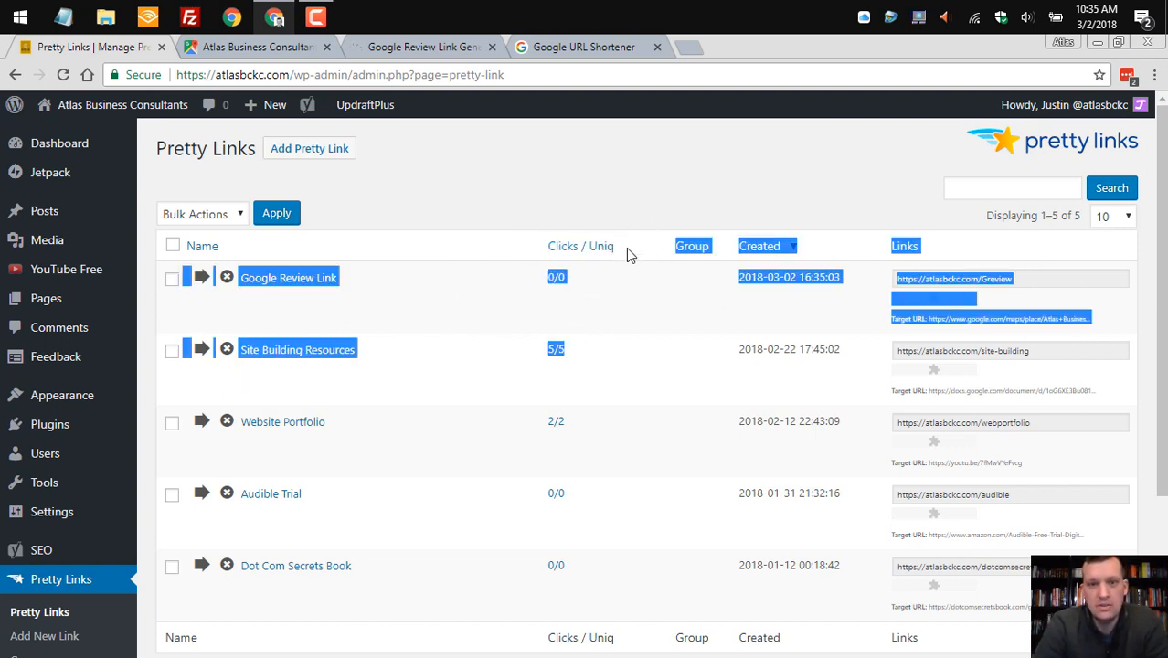
click(623, 239)
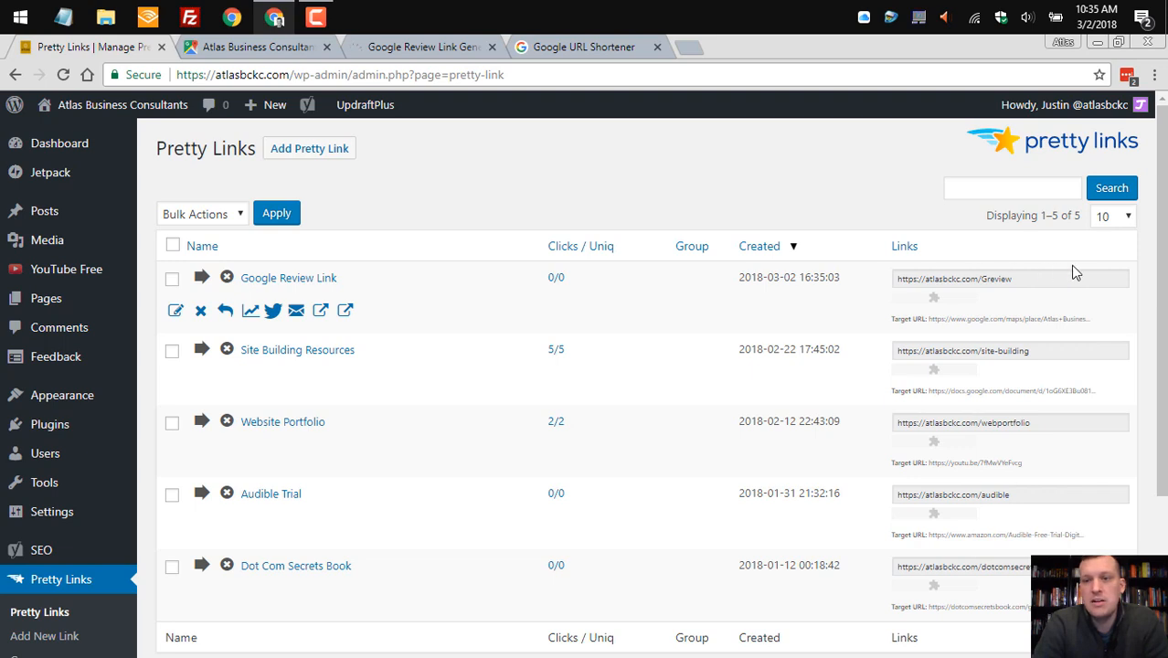
Copy the short URL of the Google Review Link entry from the Pretty Links list
click(1023, 278)
key(ctrl+c)
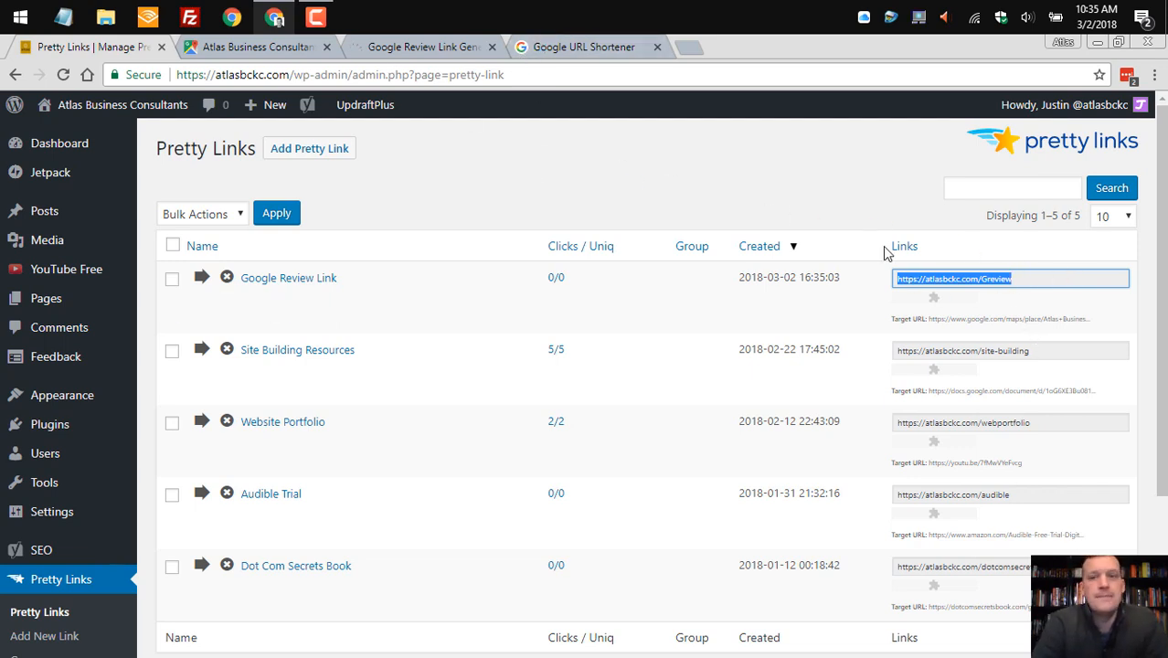
right_click(914, 281)
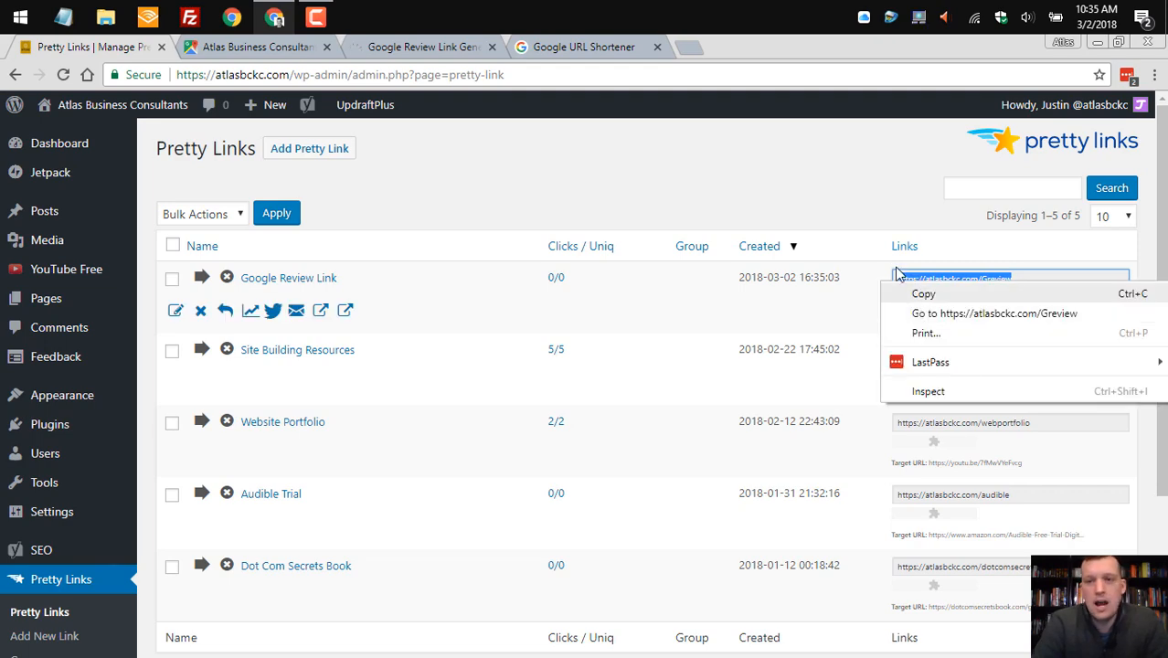
click(918, 292)
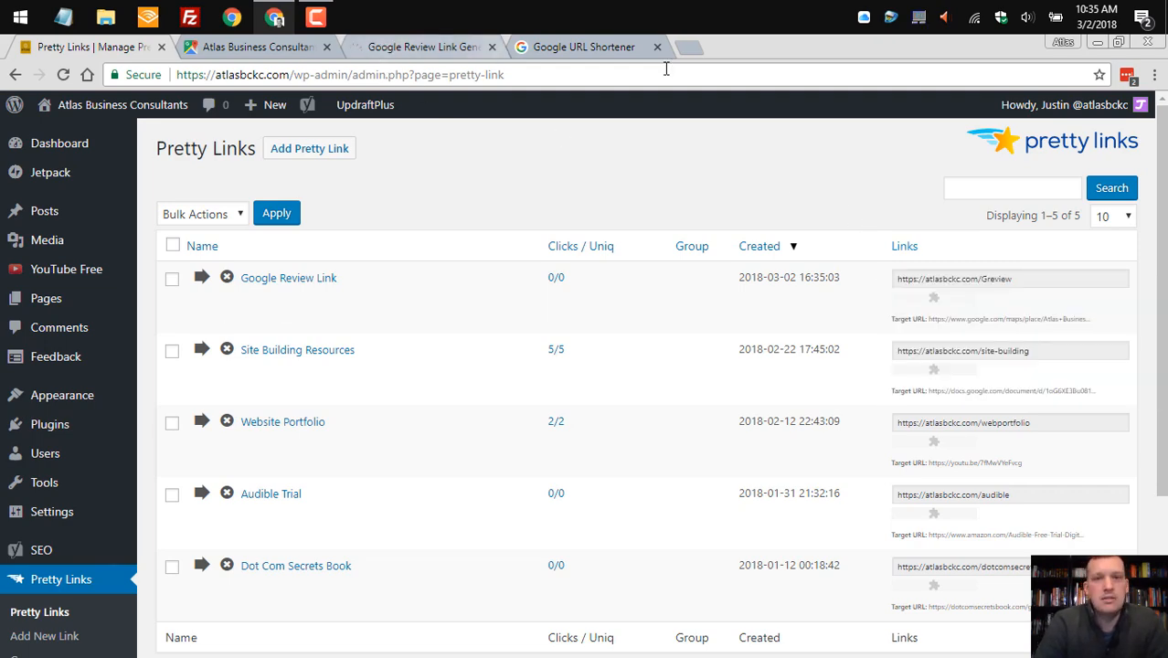
click(690, 46)
text(note)
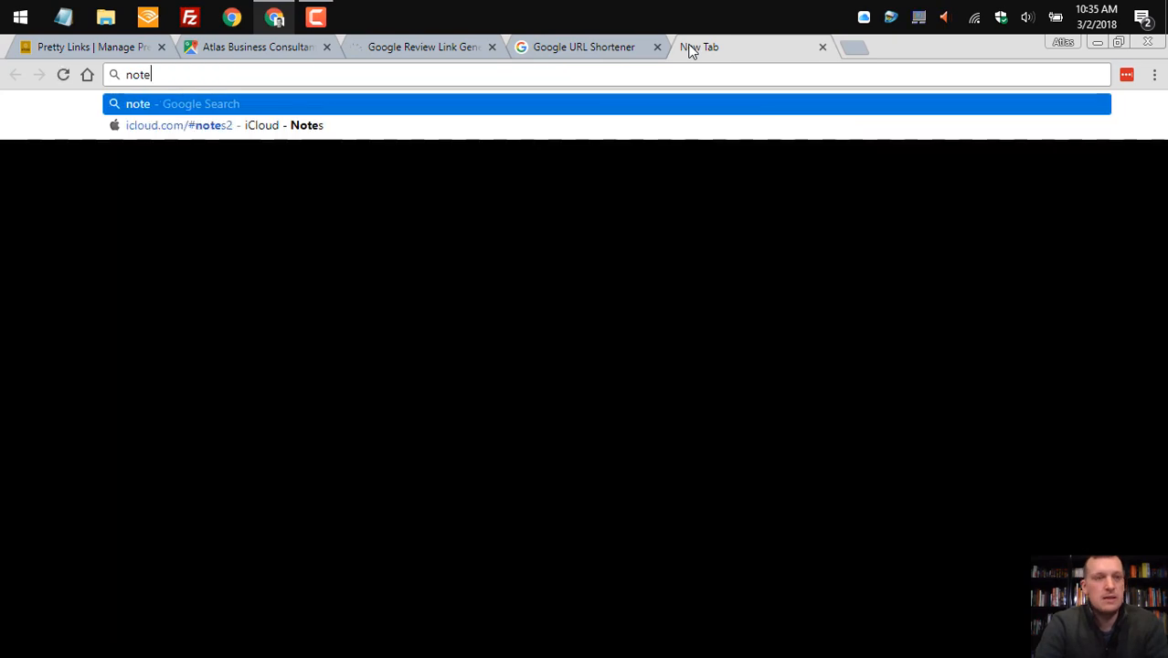
key(BackSpace)
key(BackSpace)
key(BackSpace)
key(BackSpace)
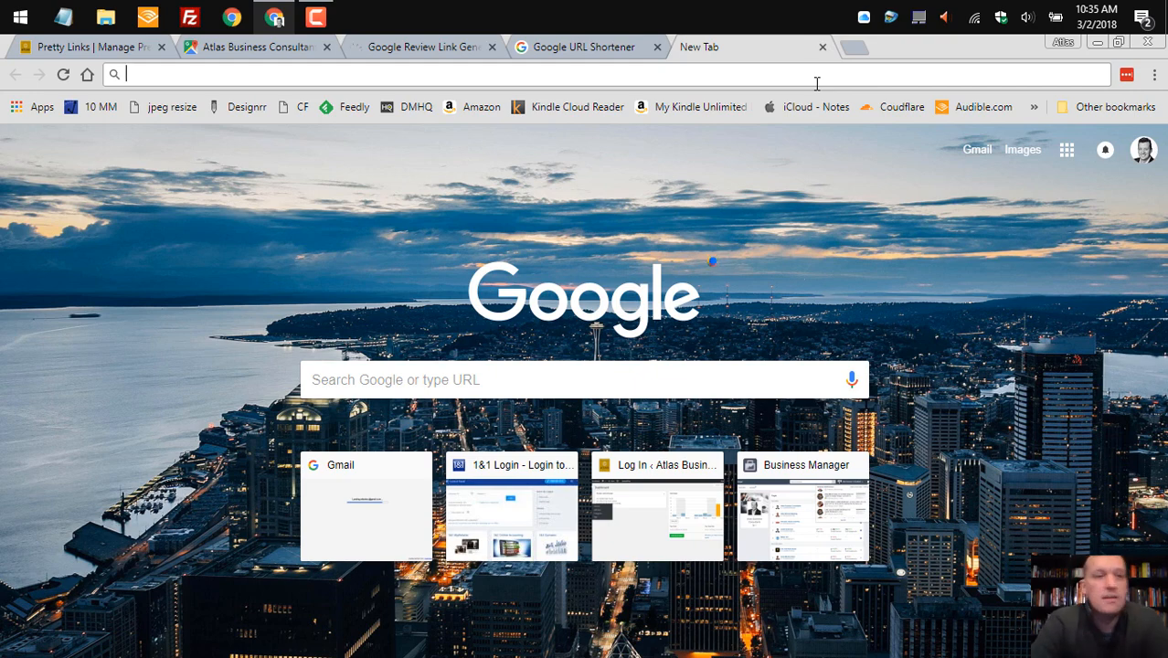
Revisit the Pretty Links list and the Google Maps listing, and bring up Whitespark's Google Review Link Generator page
click(41, 47)
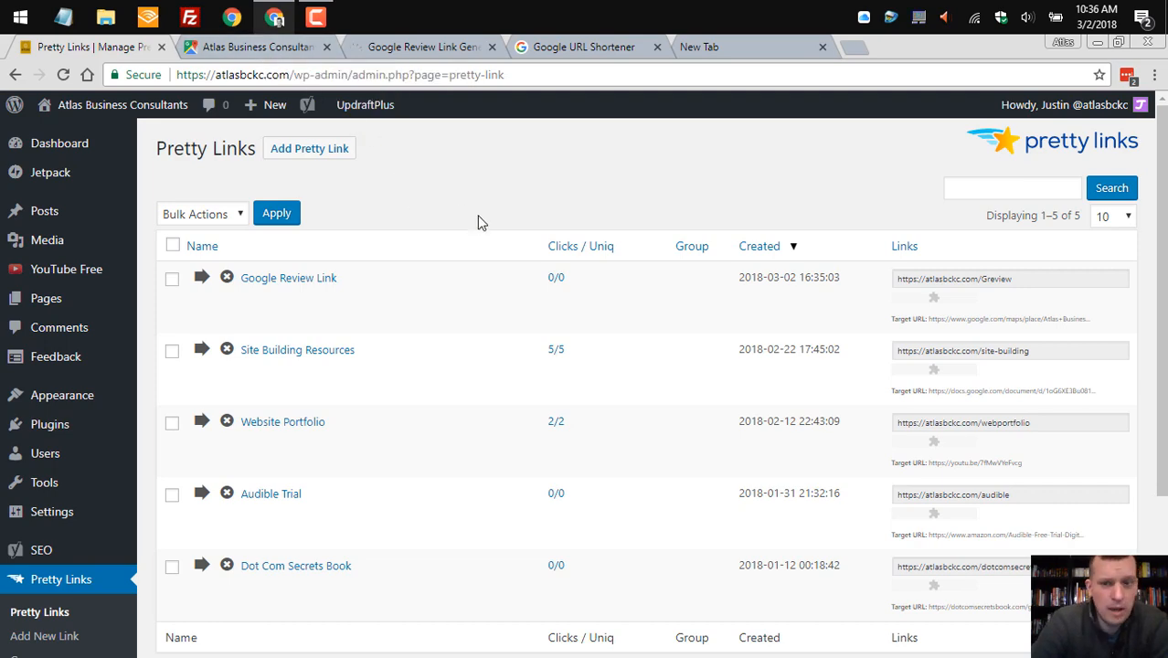
click(267, 48)
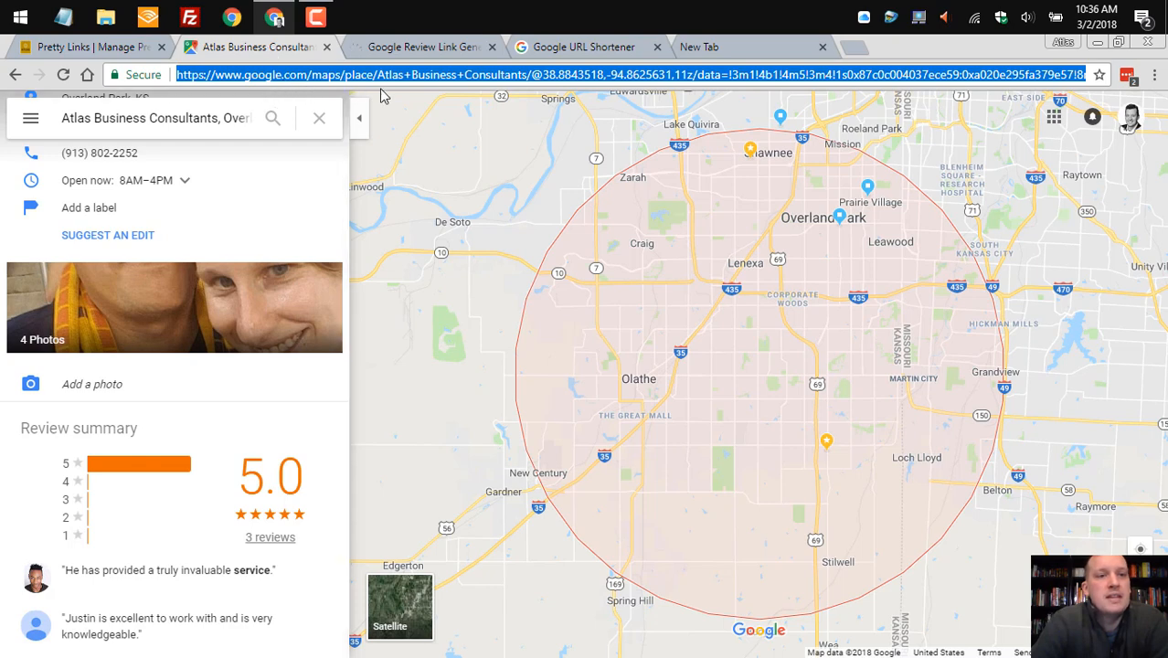
click(435, 48)
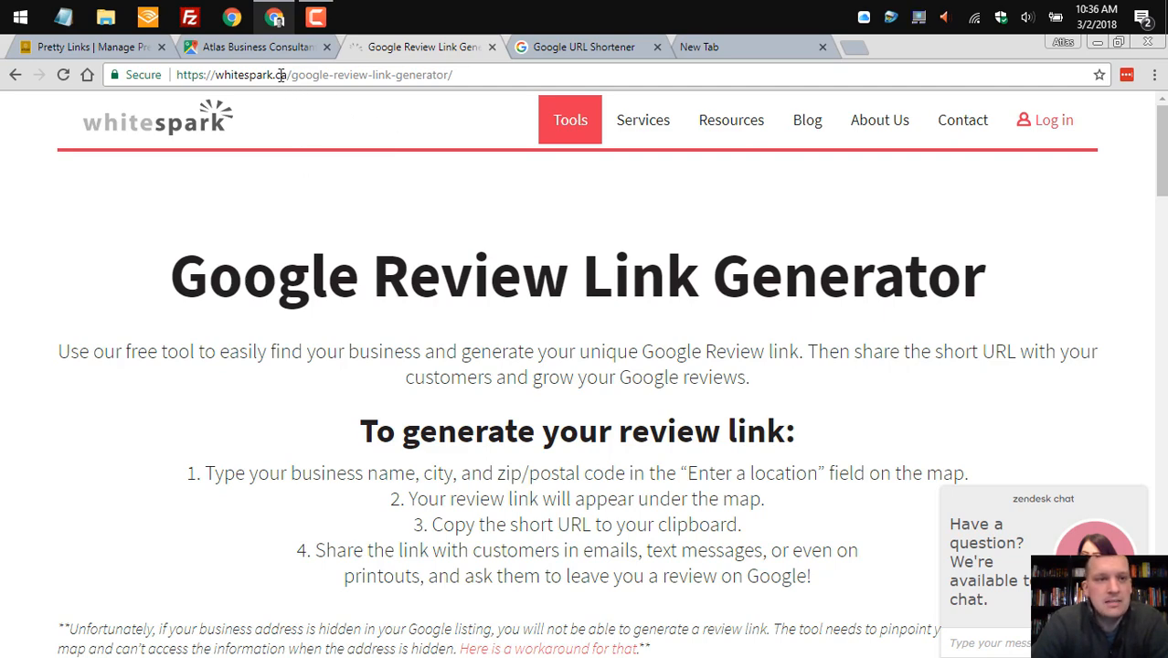
click(256, 48)
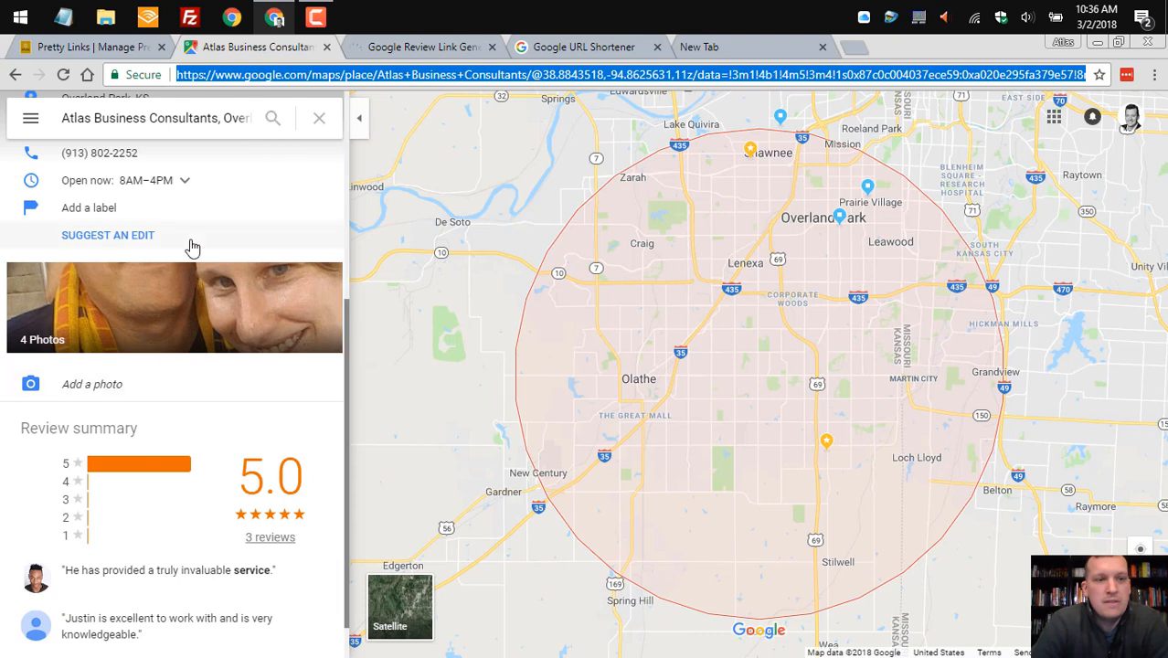
scroll(188, 248, up, 4)
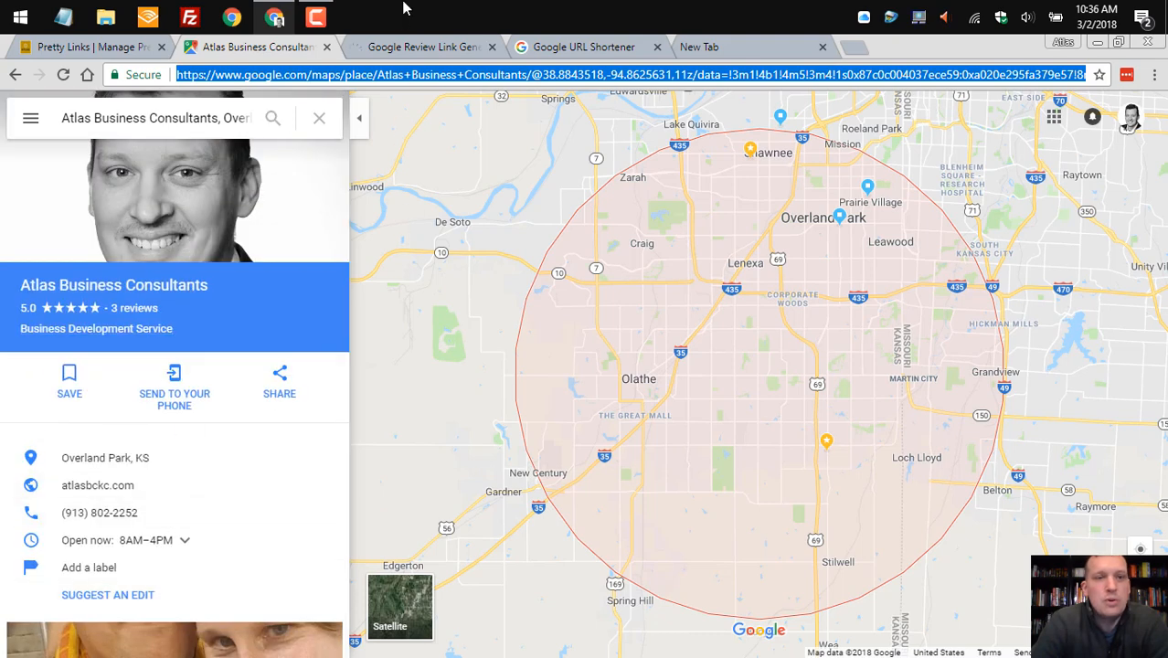
click(416, 48)
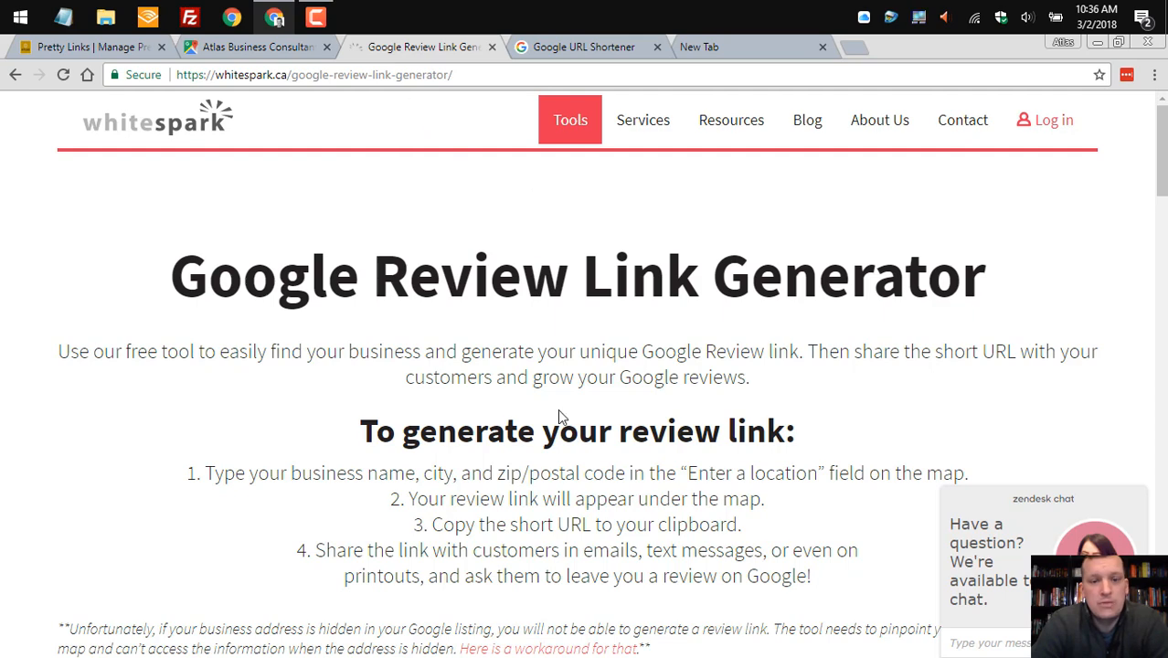
Generate a Google review link for the Robeks Fresh Juices & Smoothies location on West 135th Street, Overland Park
scroll(558, 408, down, 2)
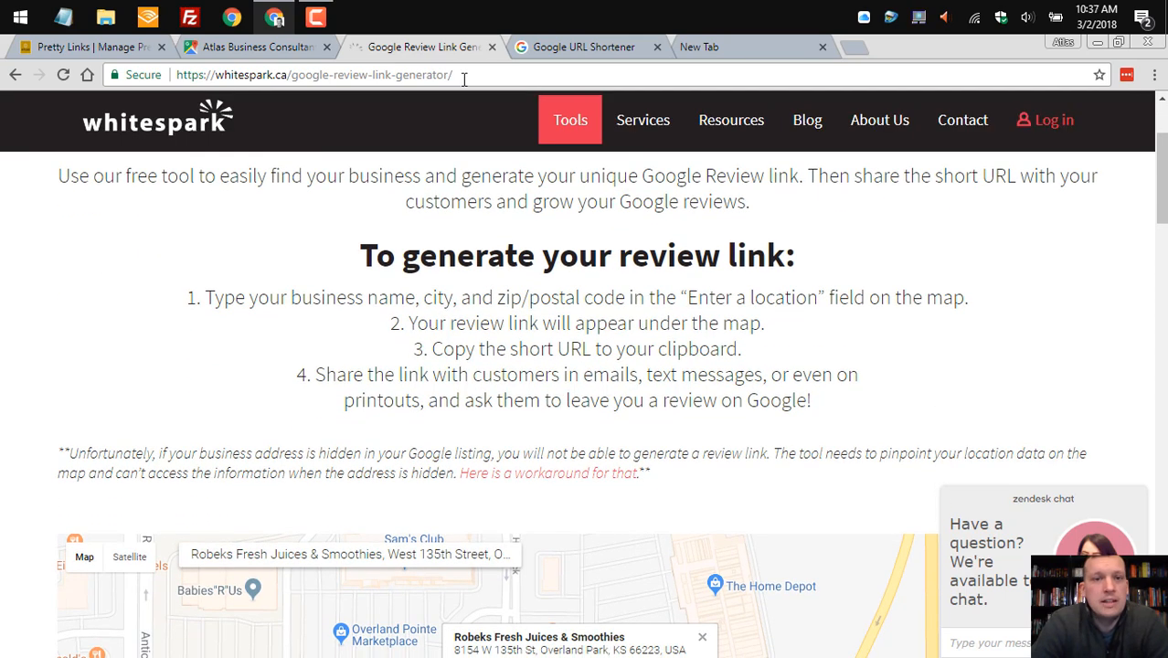
scroll(517, 442, down, 3)
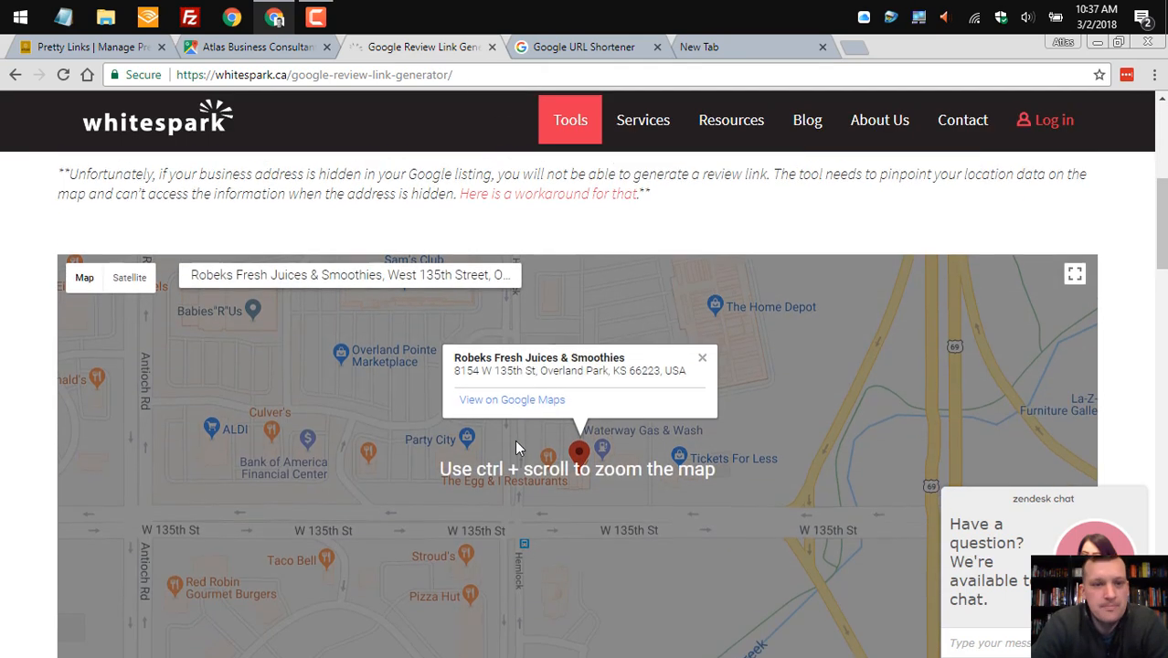
scroll(467, 370, up, 1)
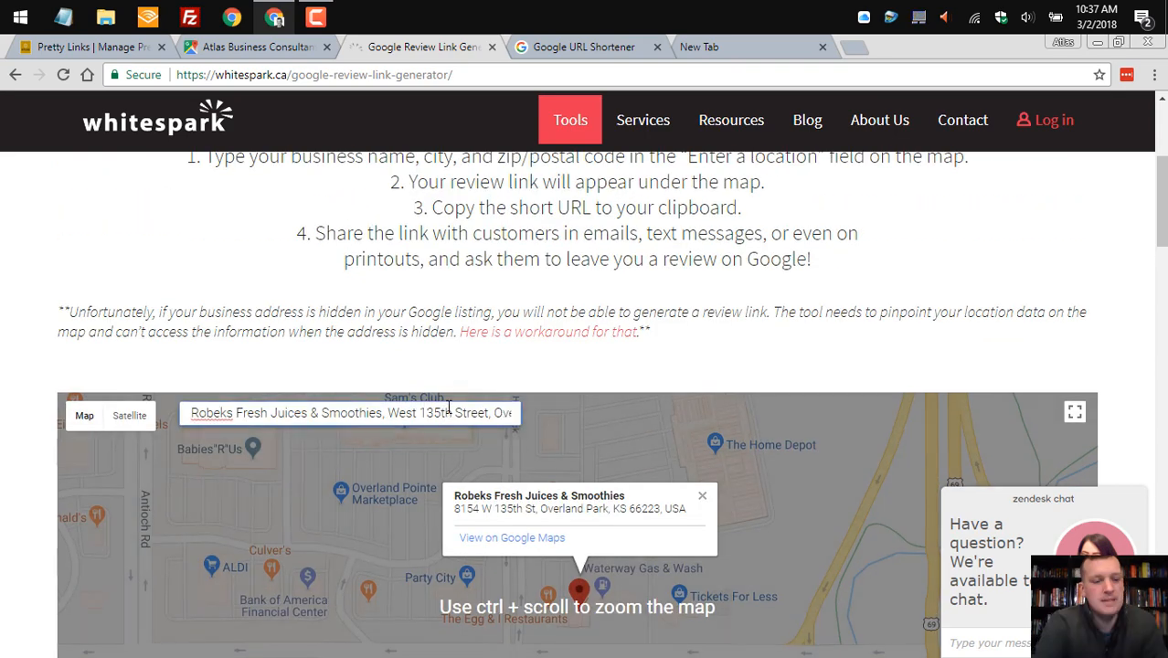
triple_click(448, 410)
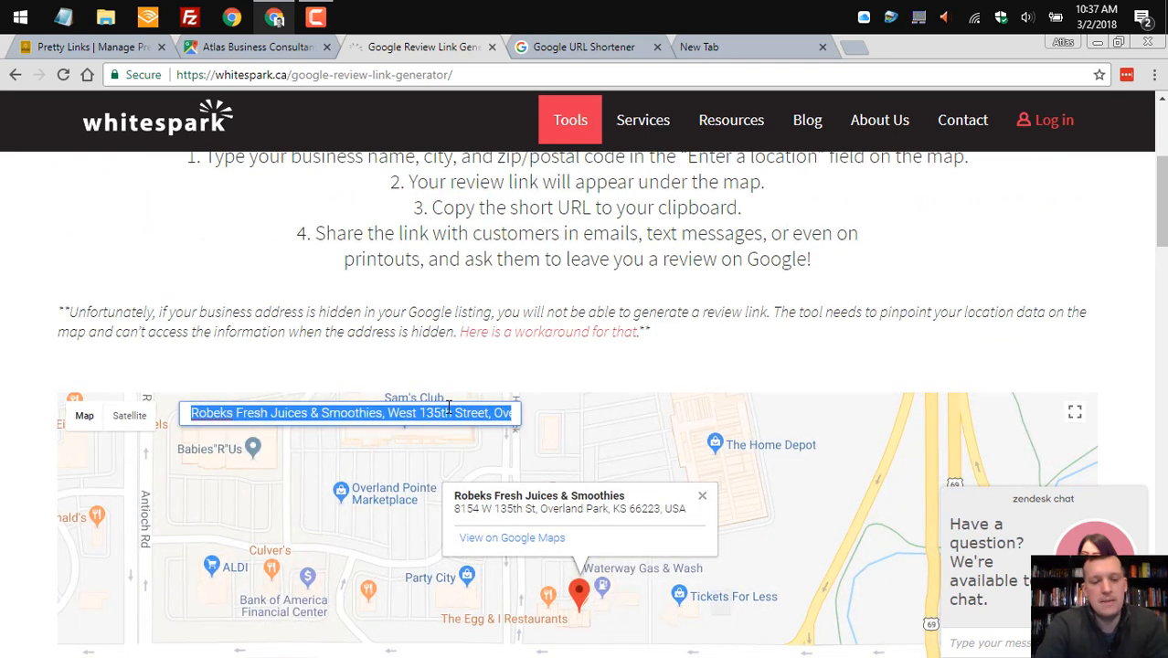
text(robek)
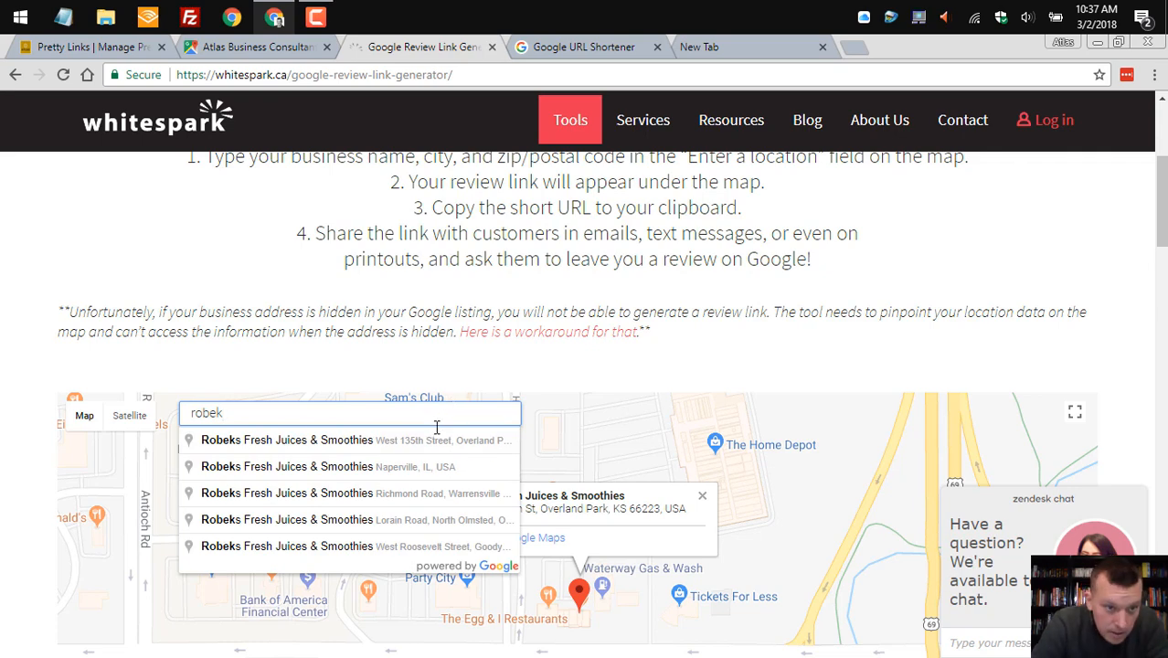
click(434, 439)
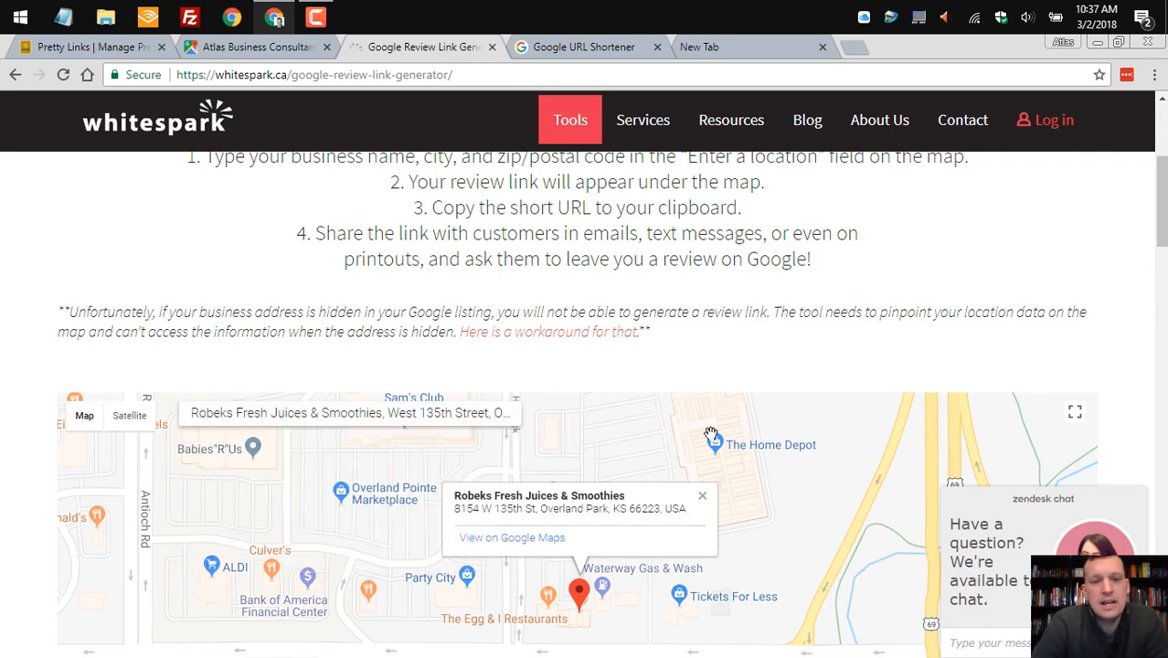
scroll(712, 443, down, 3)
scroll(661, 327, down, 5)
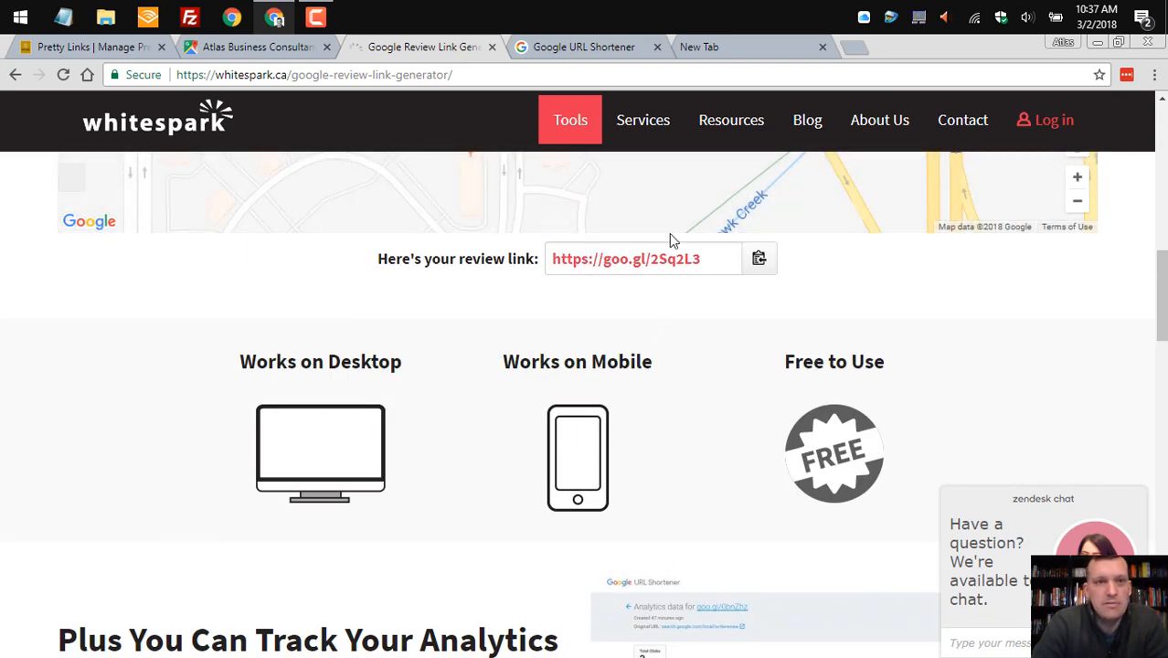
click(276, 47)
click(444, 50)
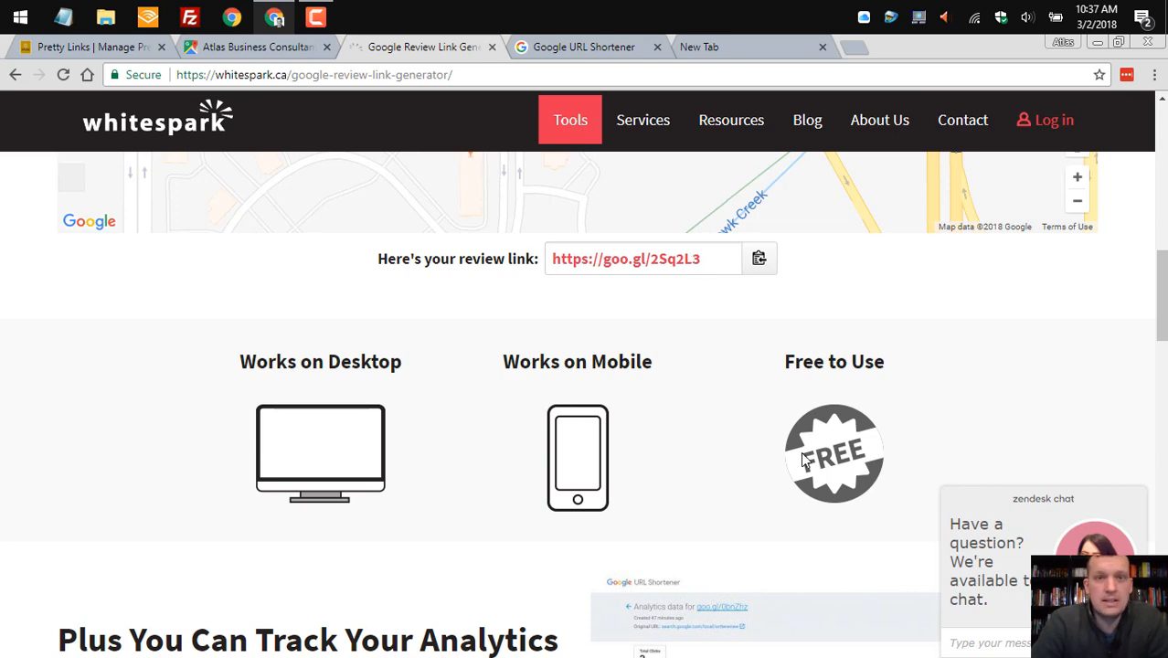
click(595, 47)
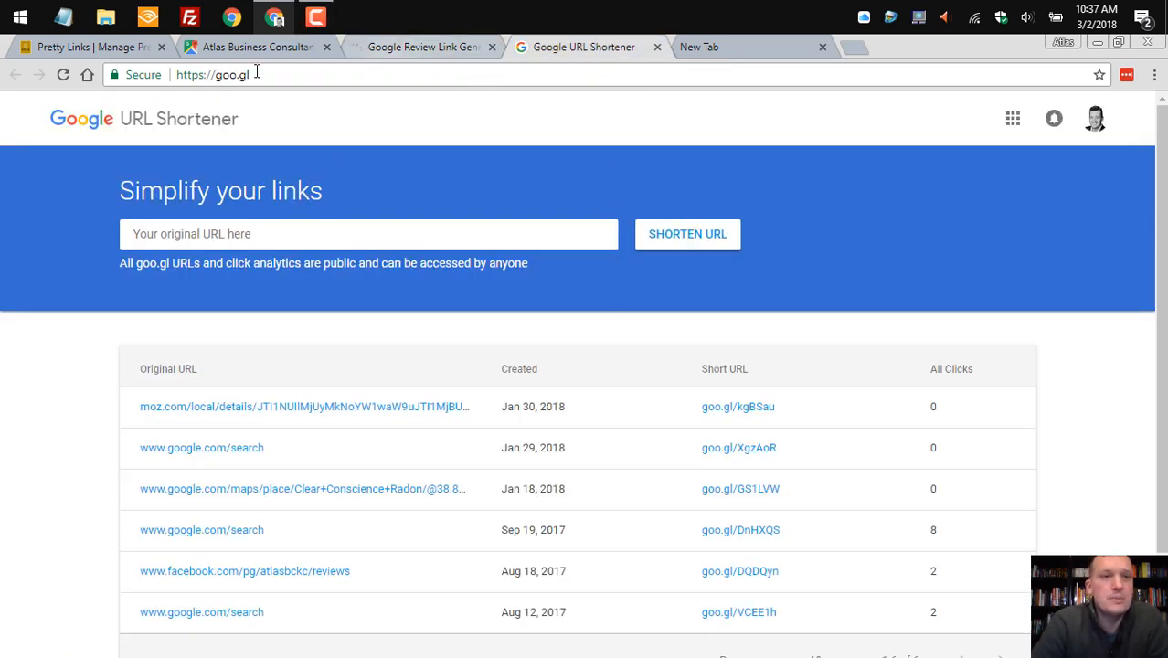
click(426, 50)
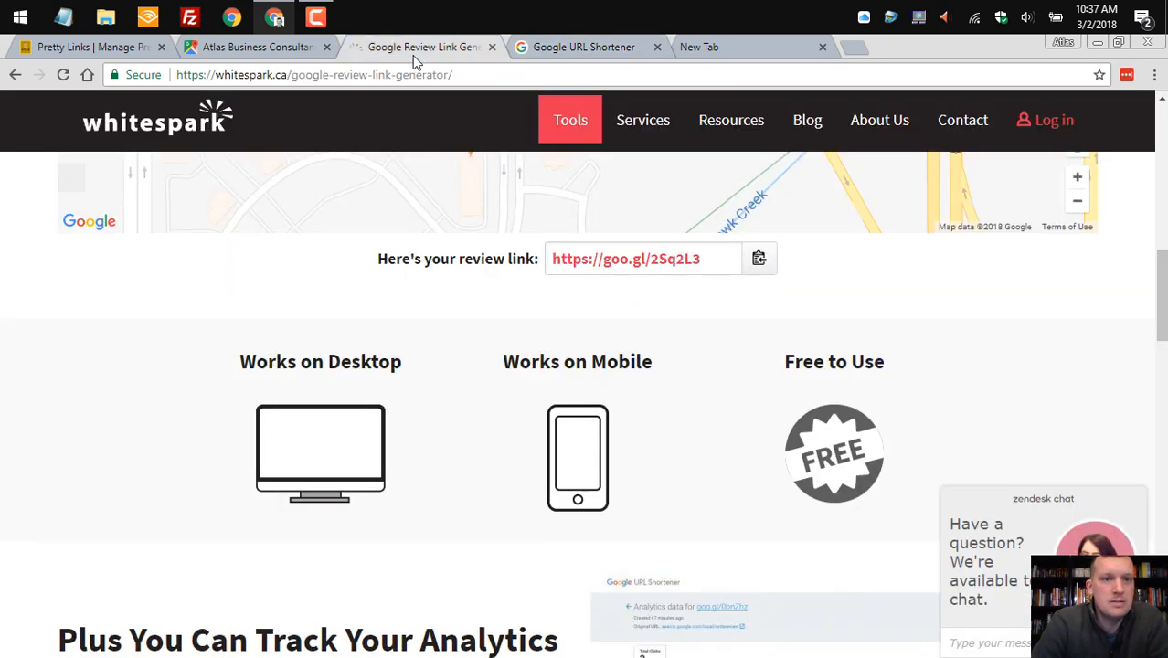
click(272, 47)
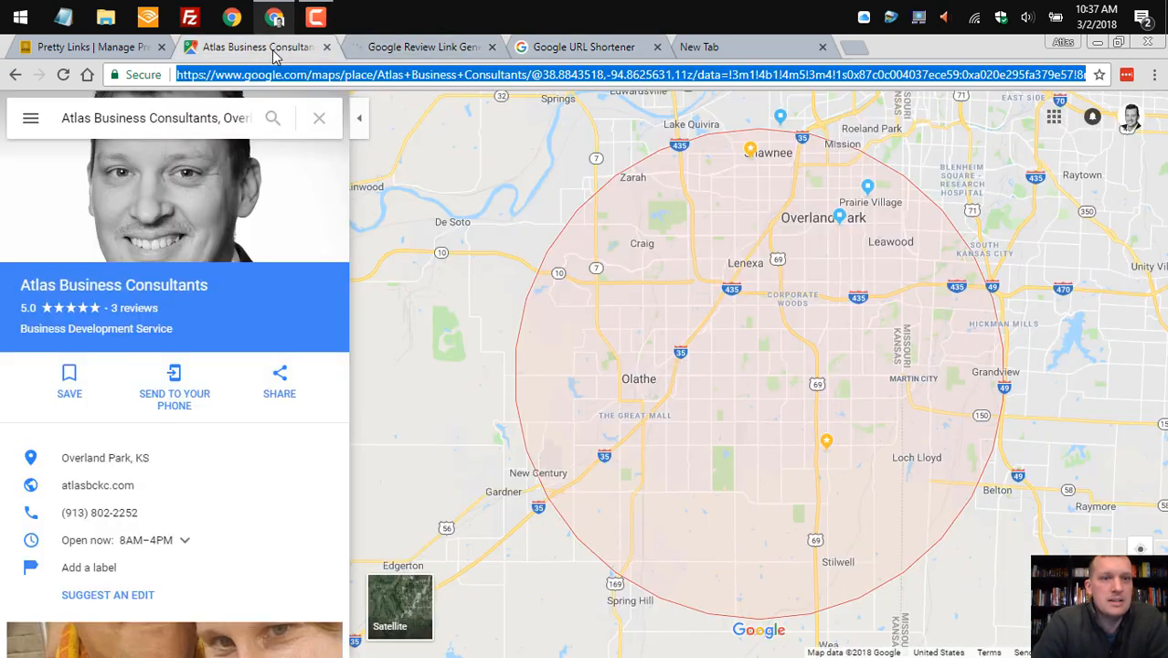
click(595, 48)
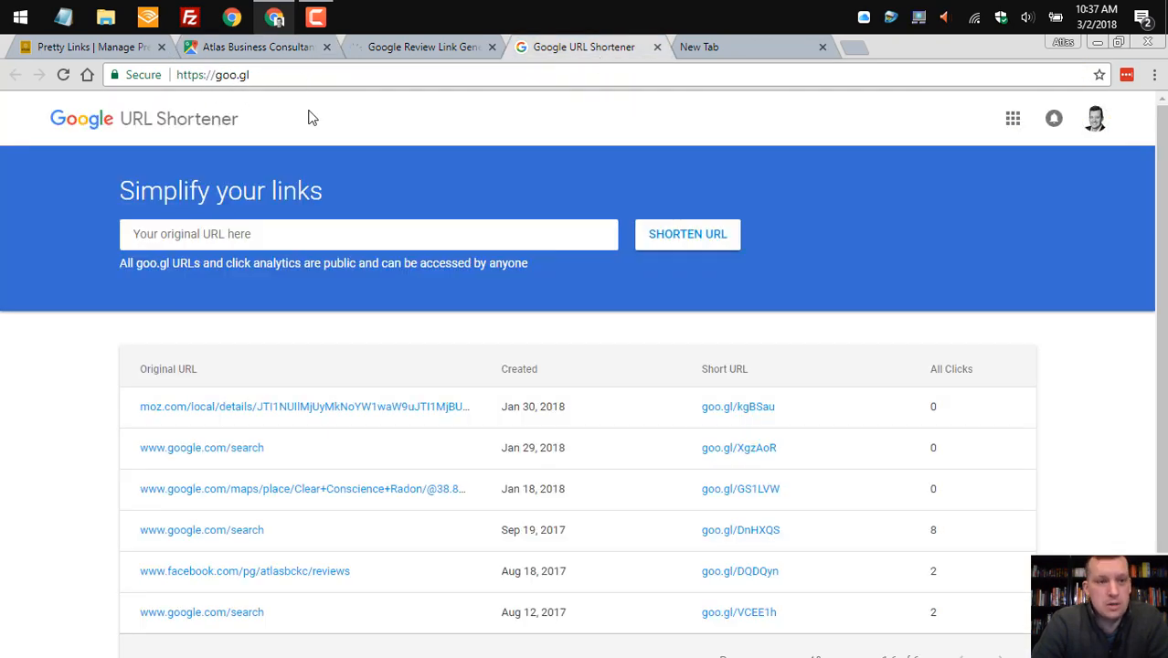
click(247, 239)
key(ctrl+v)
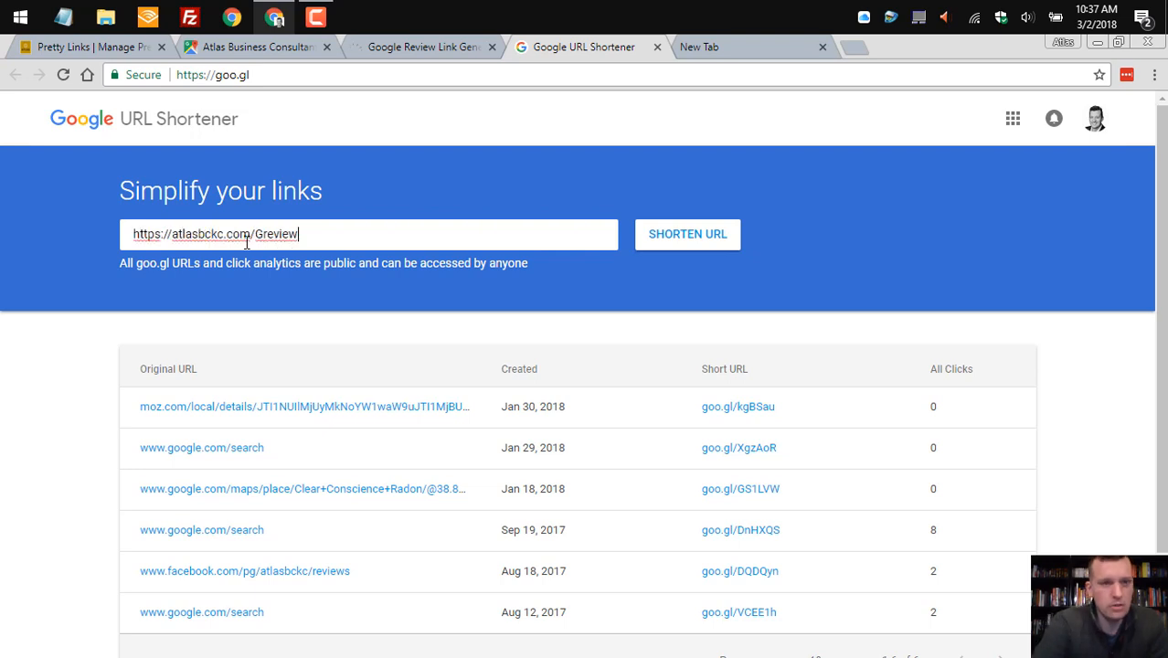
click(695, 237)
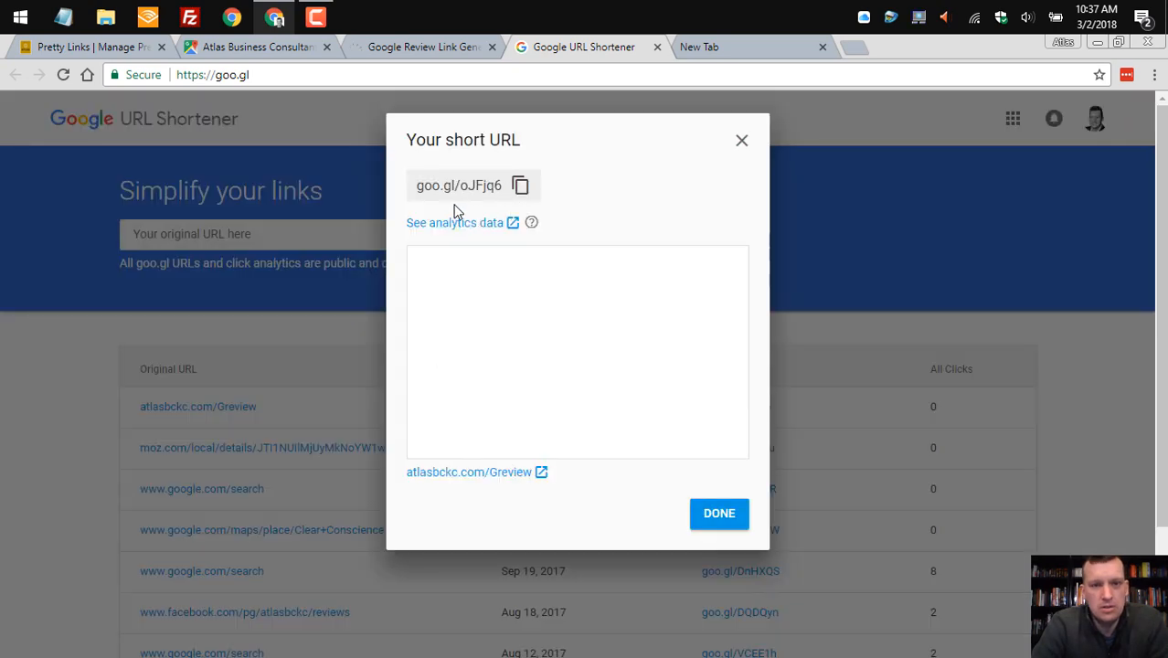
click(519, 186)
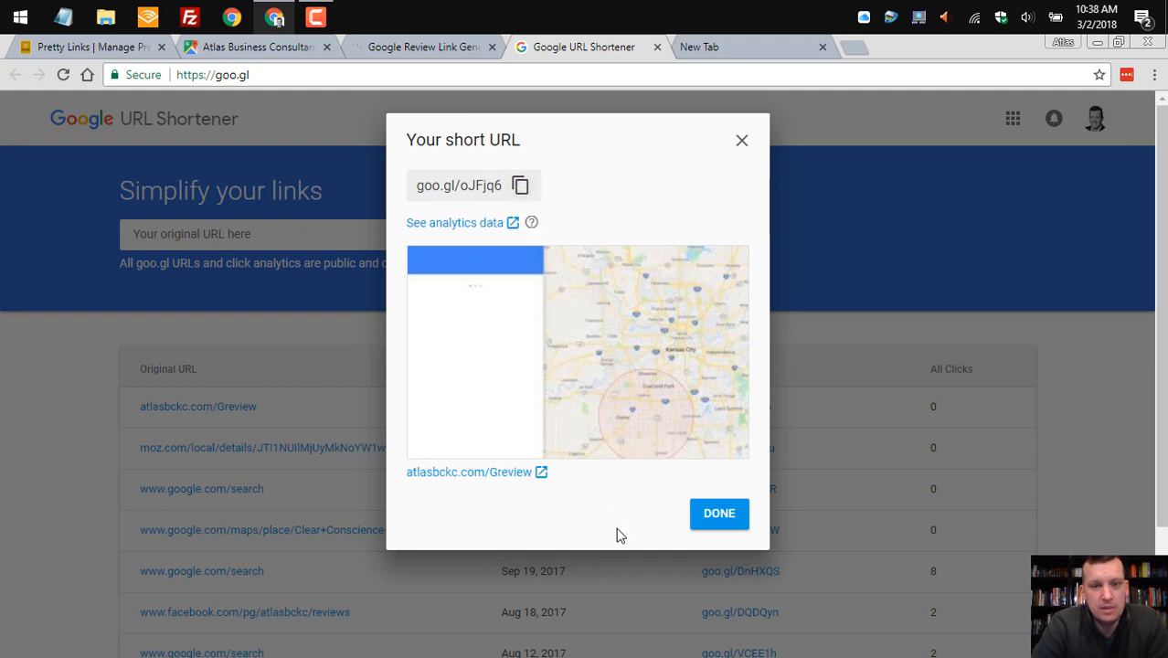
click(742, 142)
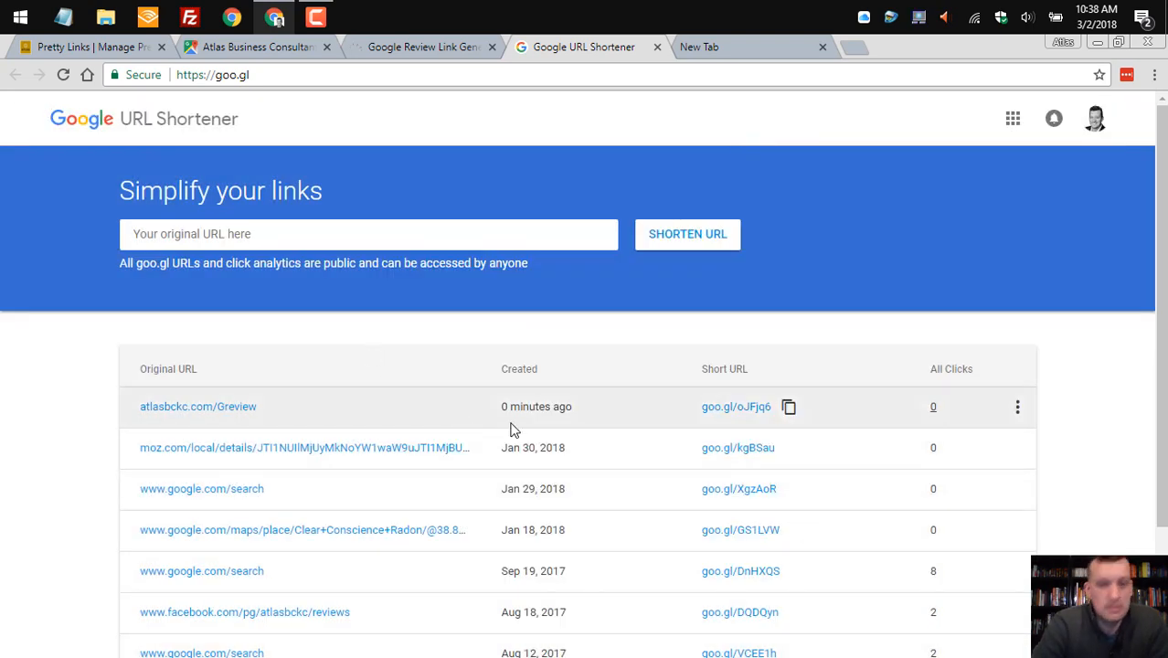
Hide the short URL for atlasbckc.com/Greview from the table of shortened links
click(1017, 408)
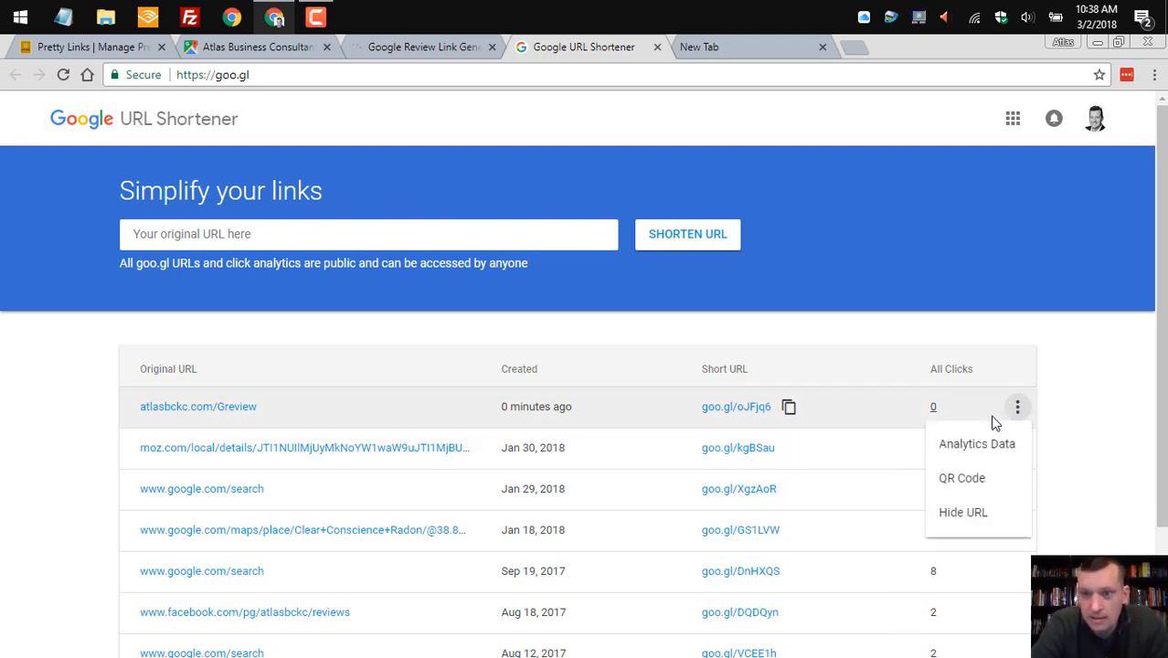
click(962, 514)
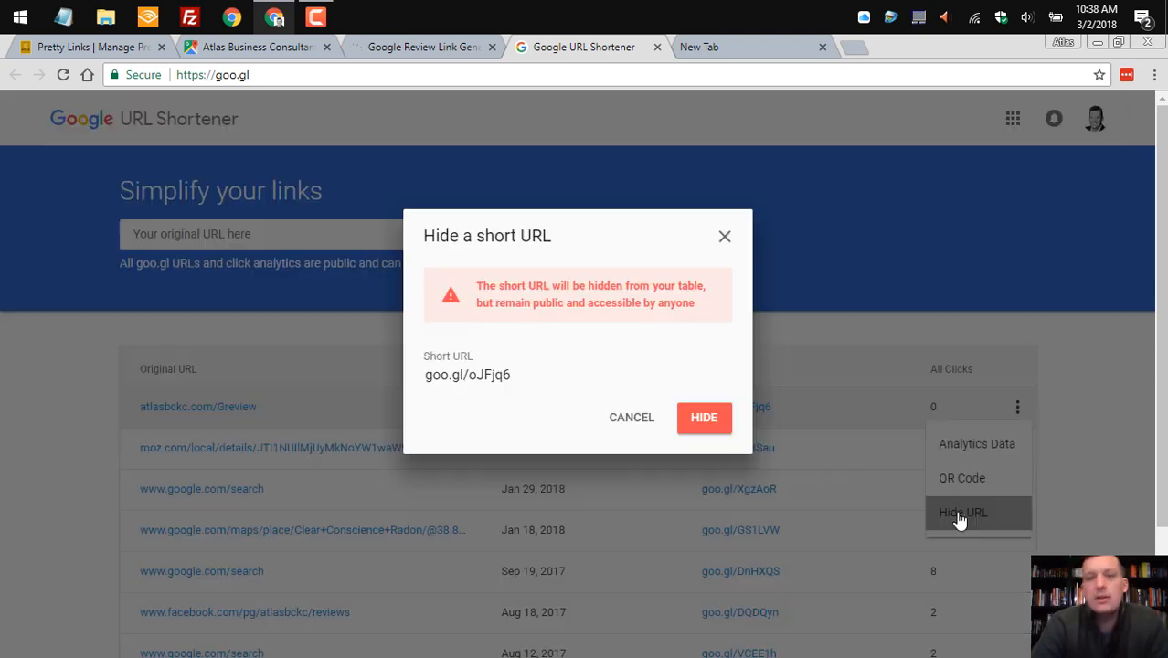
click(696, 428)
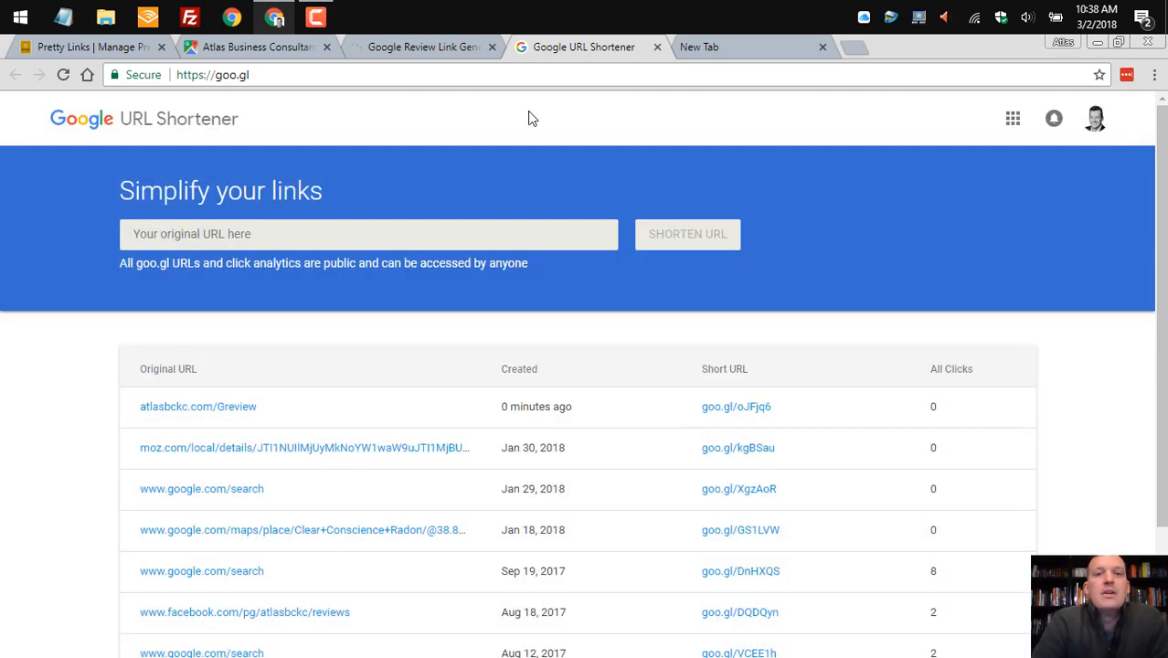
Close the blank browser tab and select the short URL of the Google Review Link entry in the Pretty Links list
click(731, 53)
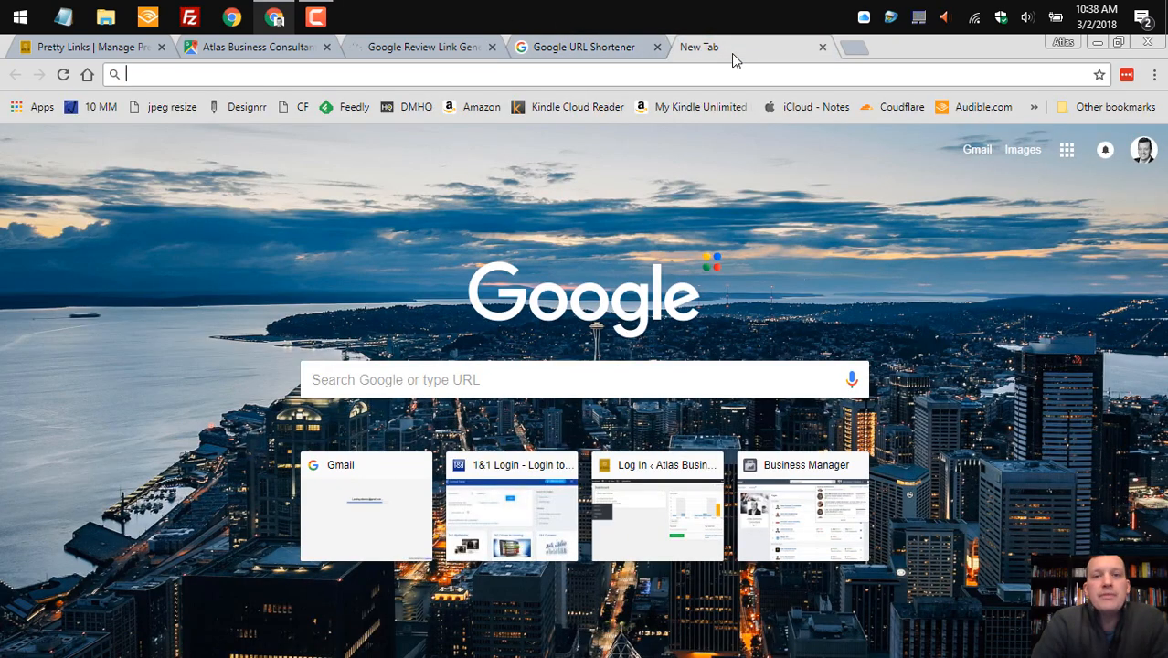
click(823, 47)
click(453, 46)
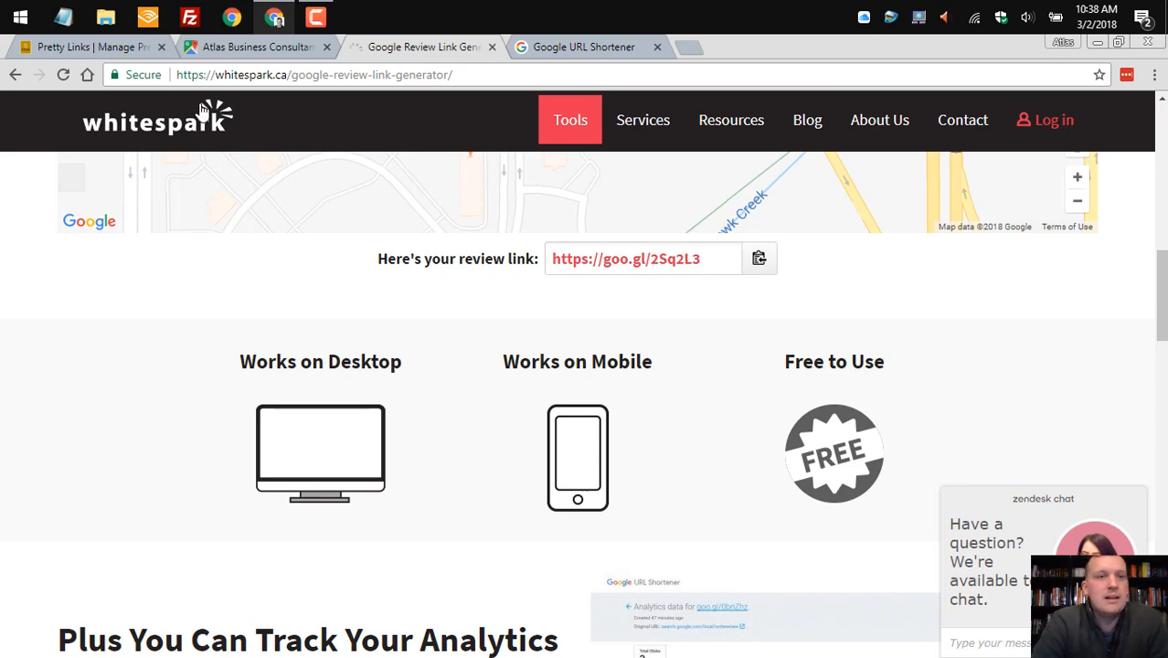
click(241, 51)
click(69, 51)
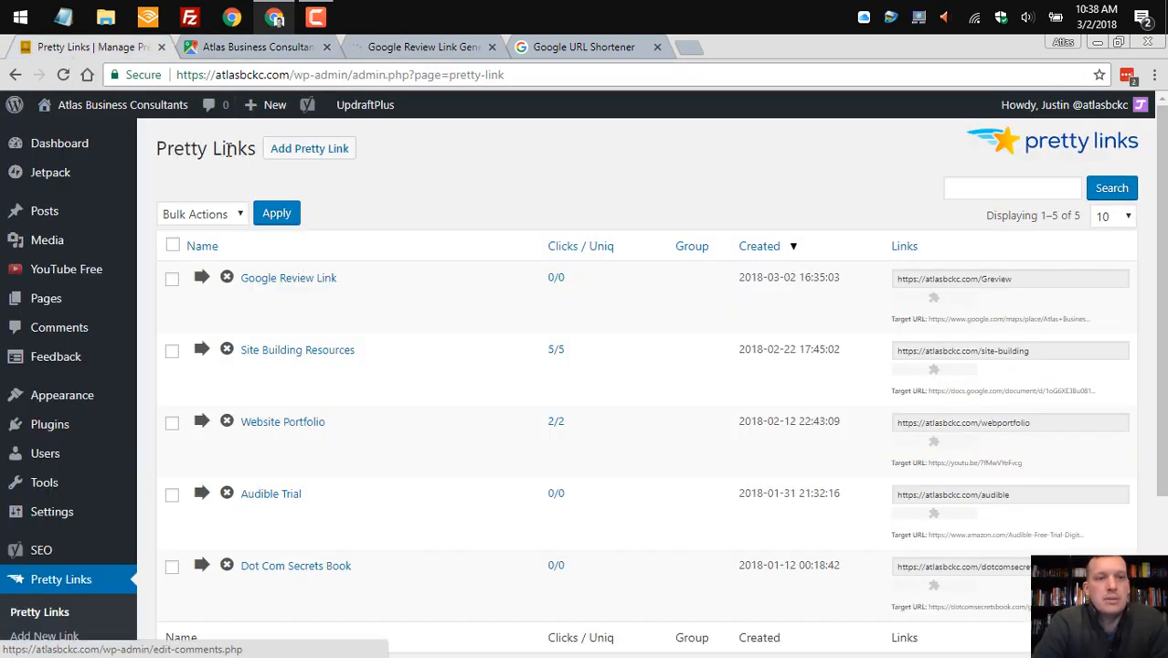
click(1052, 279)
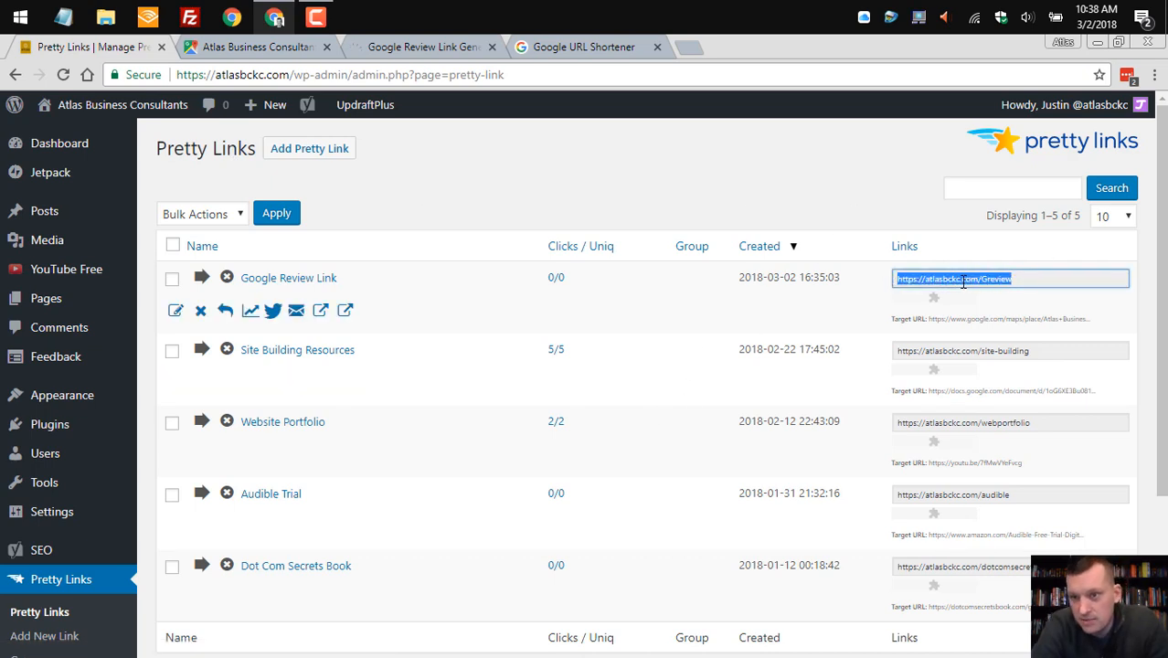